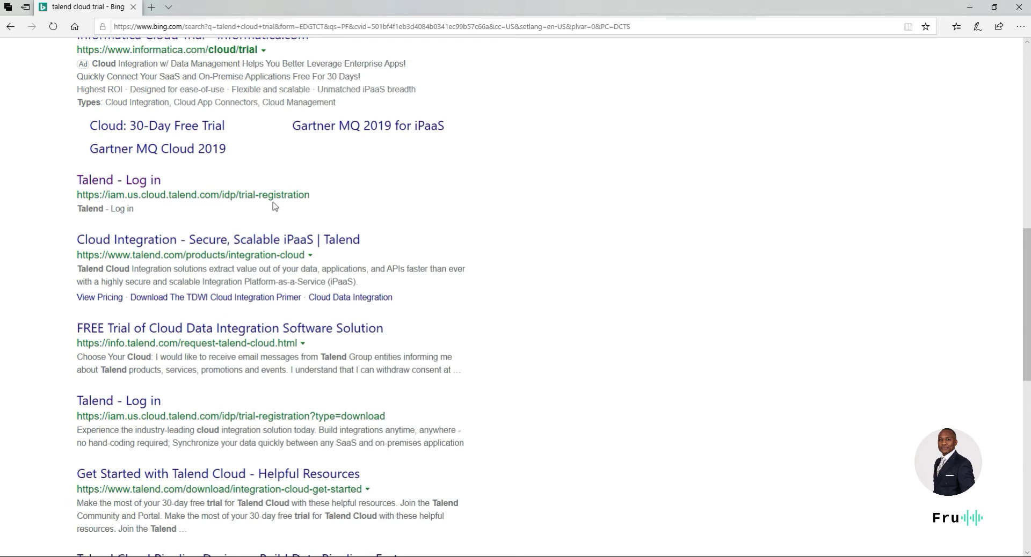
# Open the Talend Cloud trial sign-up page and keep the region at United States - East on AWS.
pyautogui.click(138, 180)
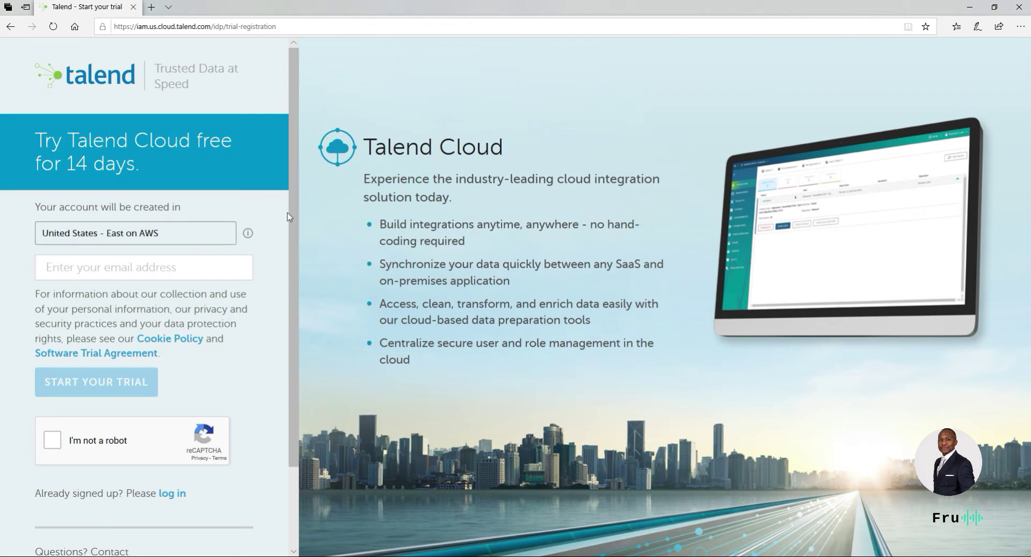
pyautogui.click(159, 231)
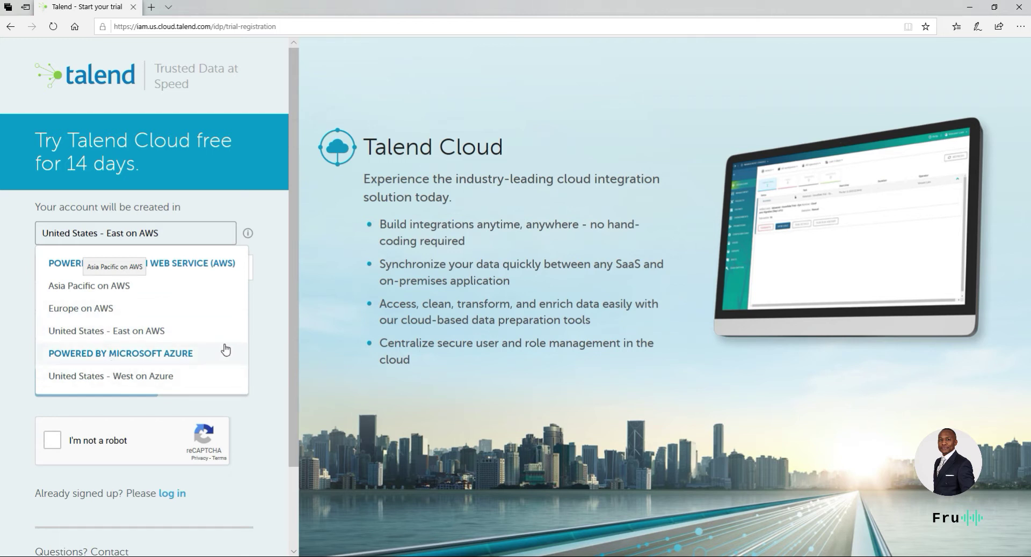
pyautogui.click(144, 337)
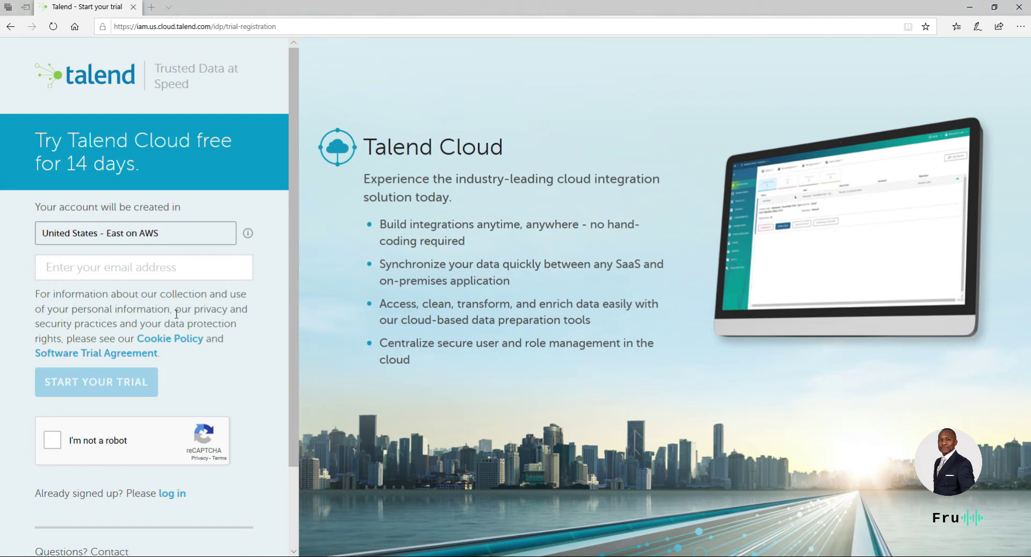
# Paste the sign-up email address into the form and tick the I'm not a robot checkbox.
pyautogui.click(109, 265)
pyautogui.click(244, 357)
pyautogui.click(156, 266)
pyautogui.hotkey('ctrl', 'v')
pyautogui.click(239, 343)
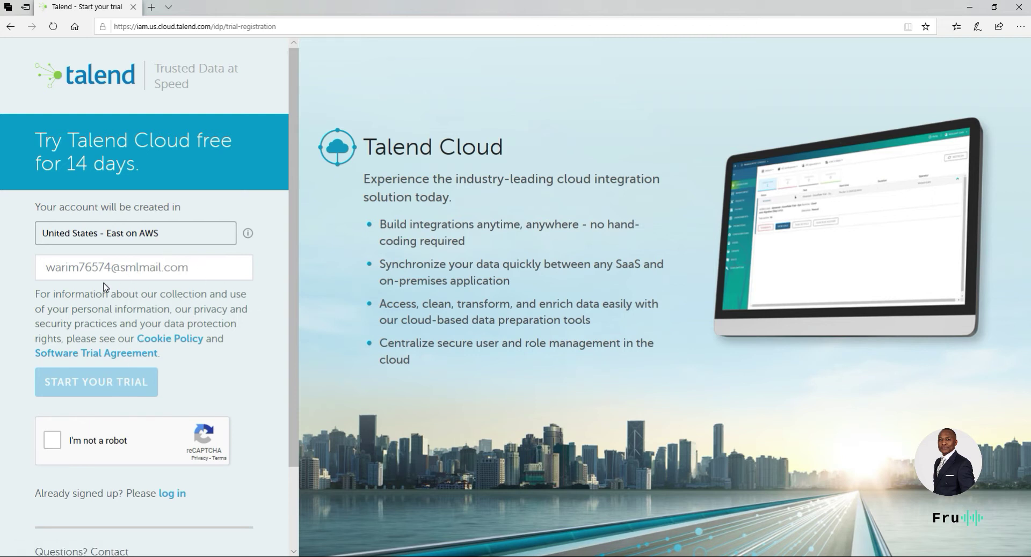
pyautogui.click(269, 320)
pyautogui.click(54, 441)
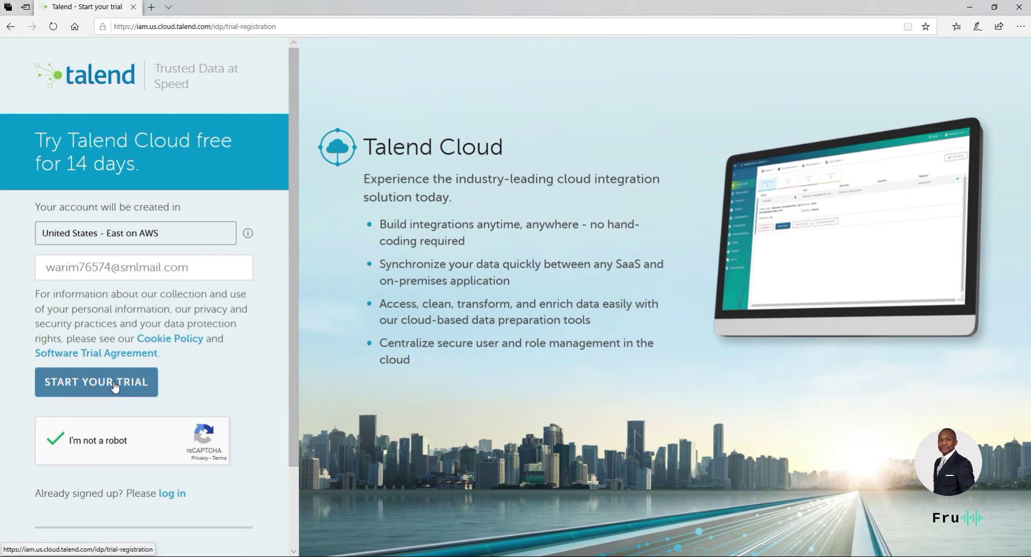
# Submit the free trial sign-up with Start Your Trial.
pyautogui.click(114, 386)
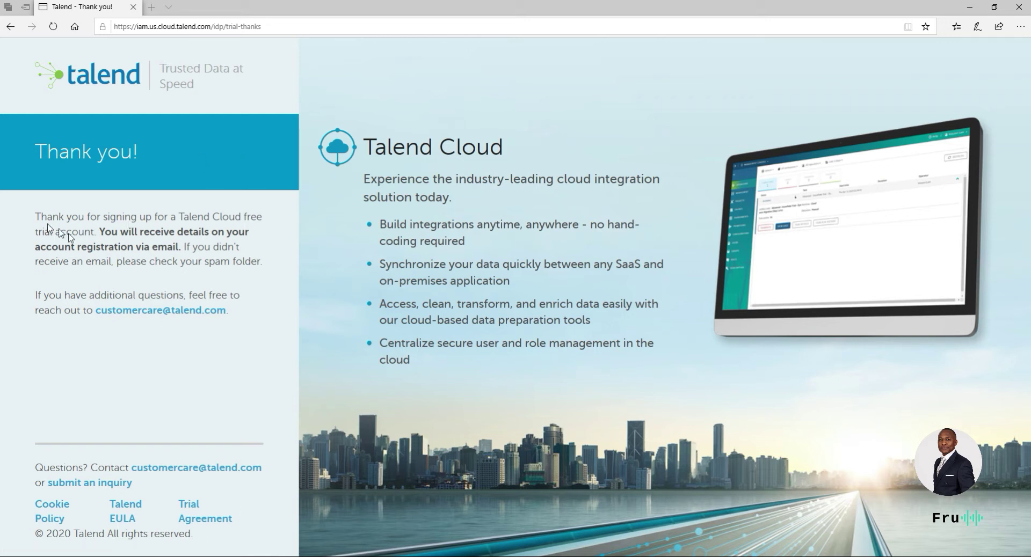
pyautogui.hotkey('ctrl', 'n')
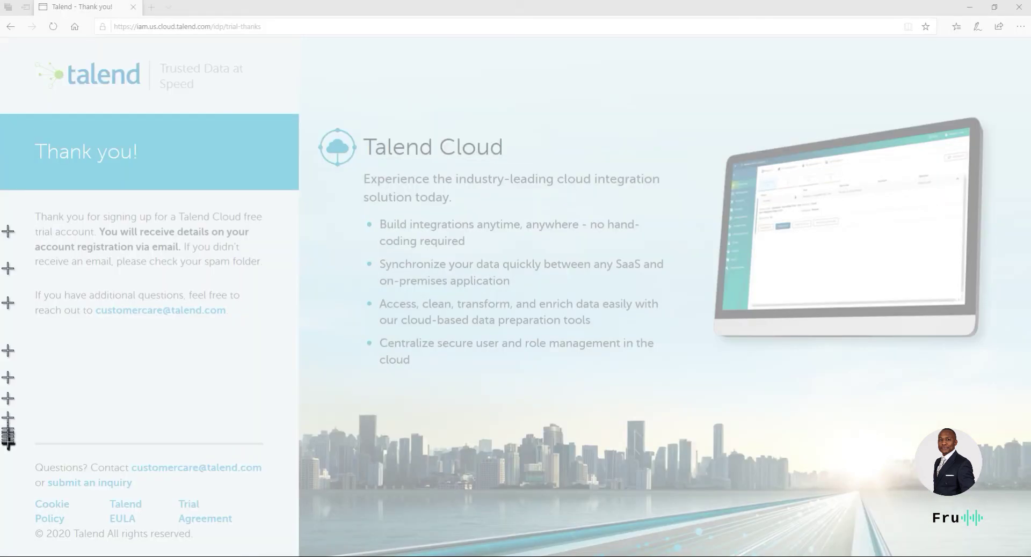
pyautogui.press('Escape')
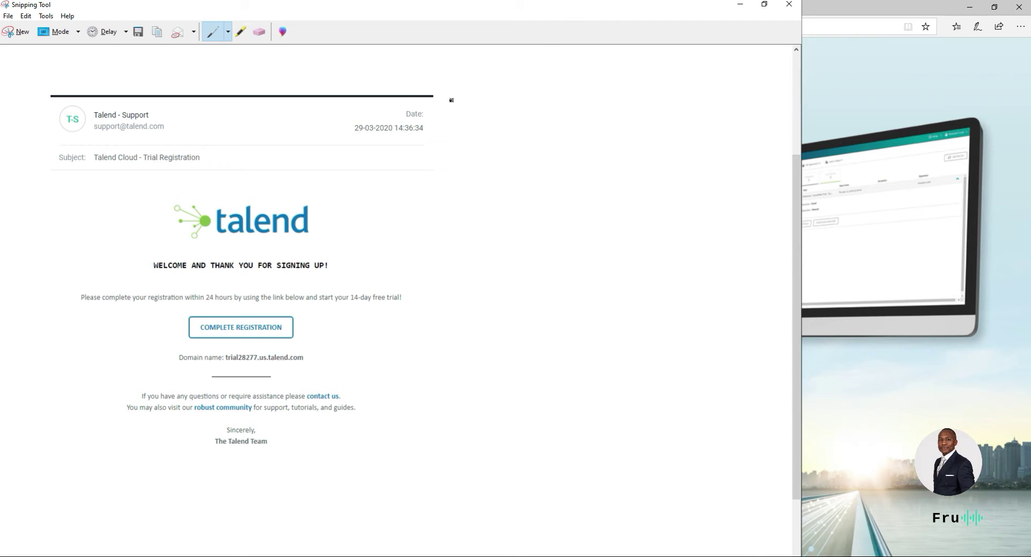
pyautogui.moveTo(352, 135); pyautogui.dragTo(423, 137)
pyautogui.click(429, 11)
pyautogui.click(785, 13)
pyautogui.click(446, 298)
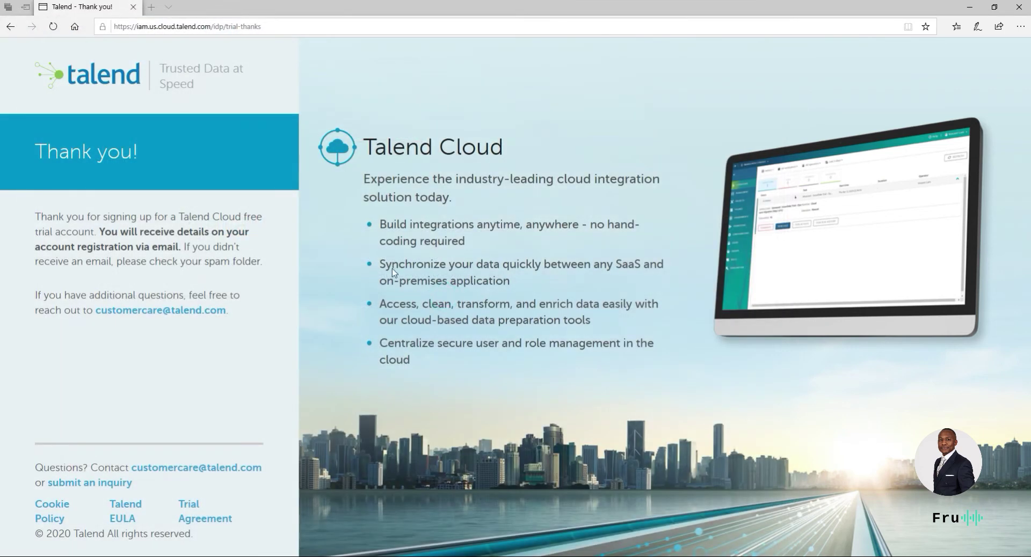
# Load the emailed Complete Registration link in a new Edge tab.
pyautogui.click(151, 7)
pyautogui.rightClick(157, 31)
pyautogui.click(176, 43)
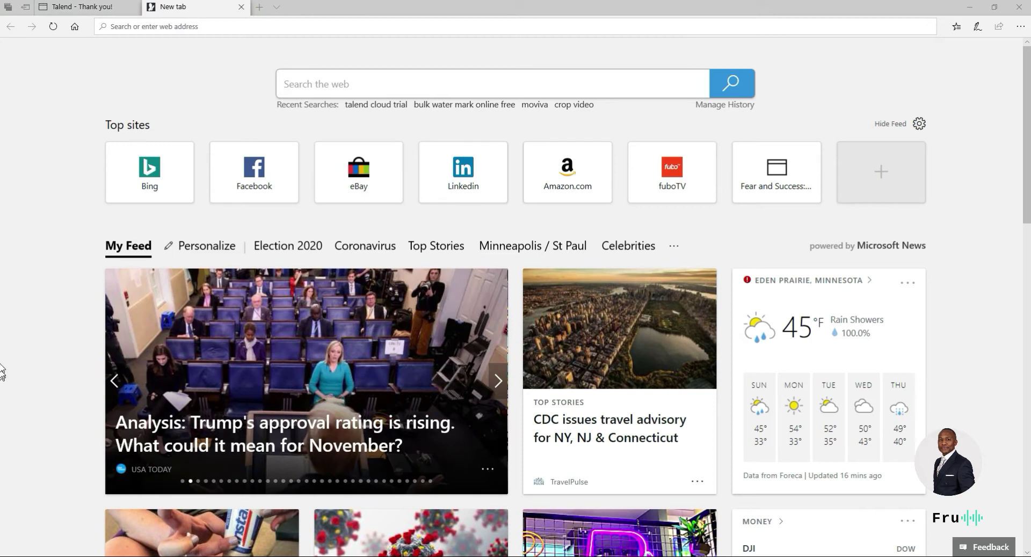
pyautogui.click(244, 24)
pyautogui.press('Return')
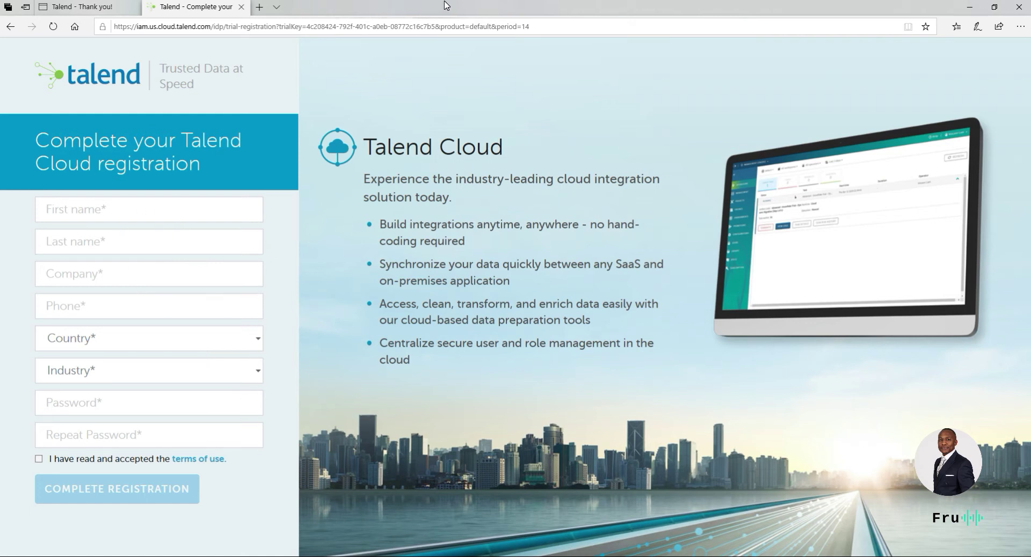
# Fill in the first name, last name and company Talend Tutorial.
pyautogui.click(93, 208)
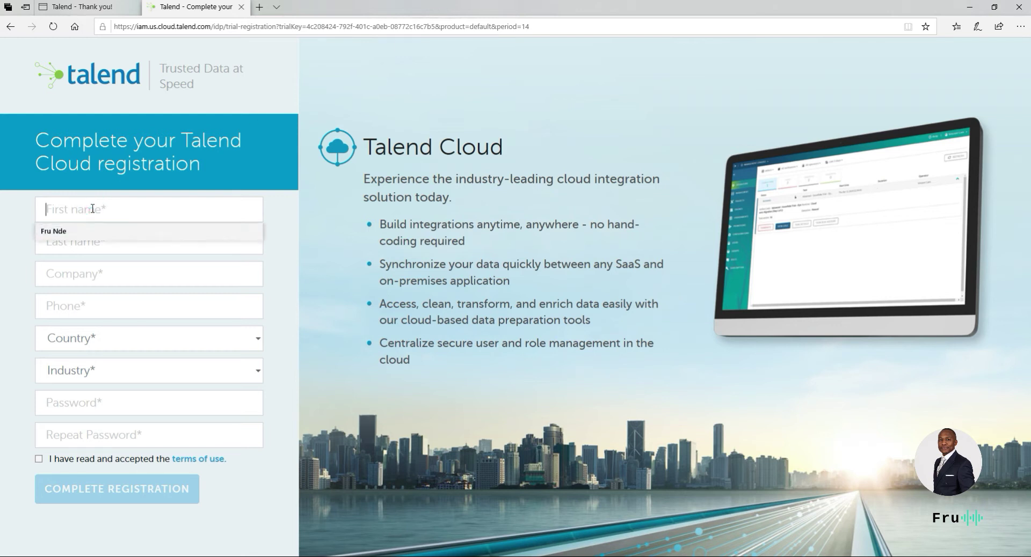
pyautogui.click(96, 262)
pyautogui.click(89, 209)
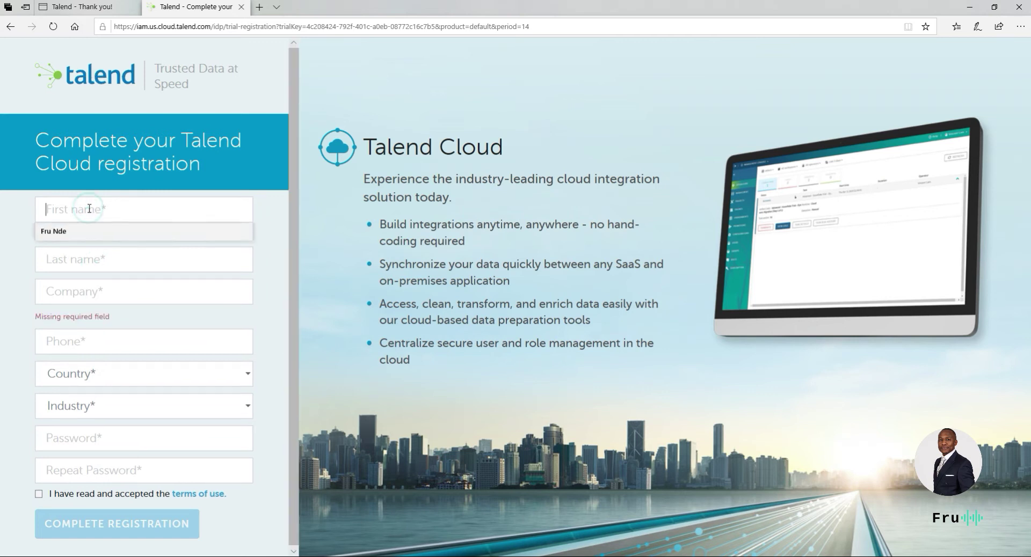
pyautogui.write('Youtube')
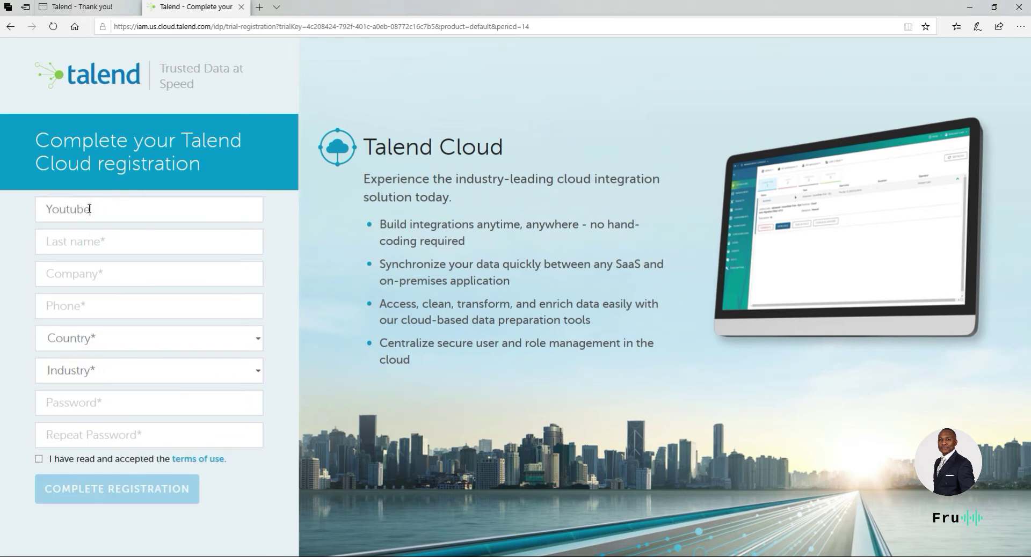
pyautogui.press('Tab')
pyautogui.write('Tutio')
pyautogui.press('BackSpace')
pyautogui.press('BackSpace')
pyautogui.write('orial')
pyautogui.press('Tab')
pyautogui.write('Talen')
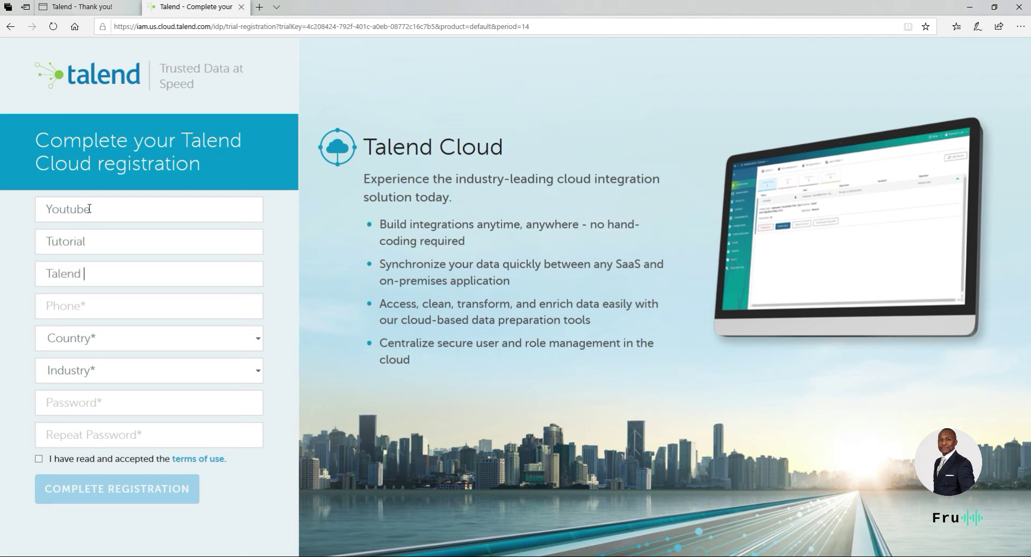
pyautogui.write('d T')
pyautogui.write('utoria')
pyautogui.write('123-123-1234')
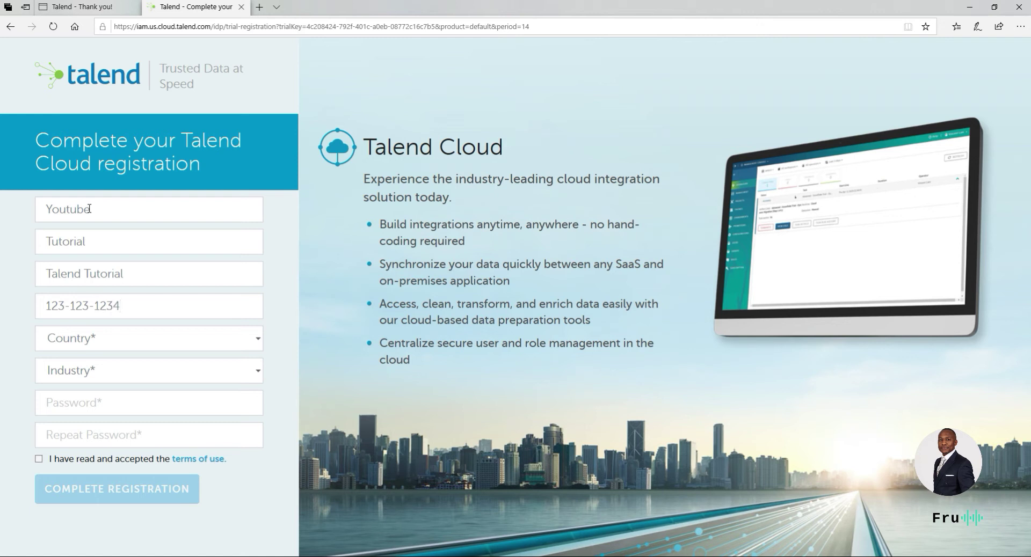
# Select United States as the country and Hardware / Software as the industry.
pyautogui.click(74, 342)
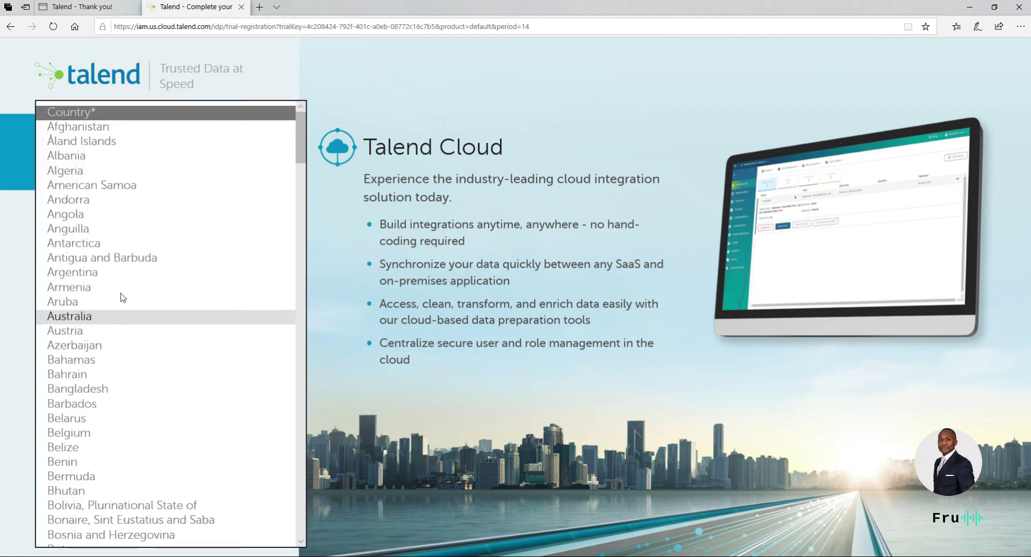
pyautogui.scroll(-20, 146, 212)
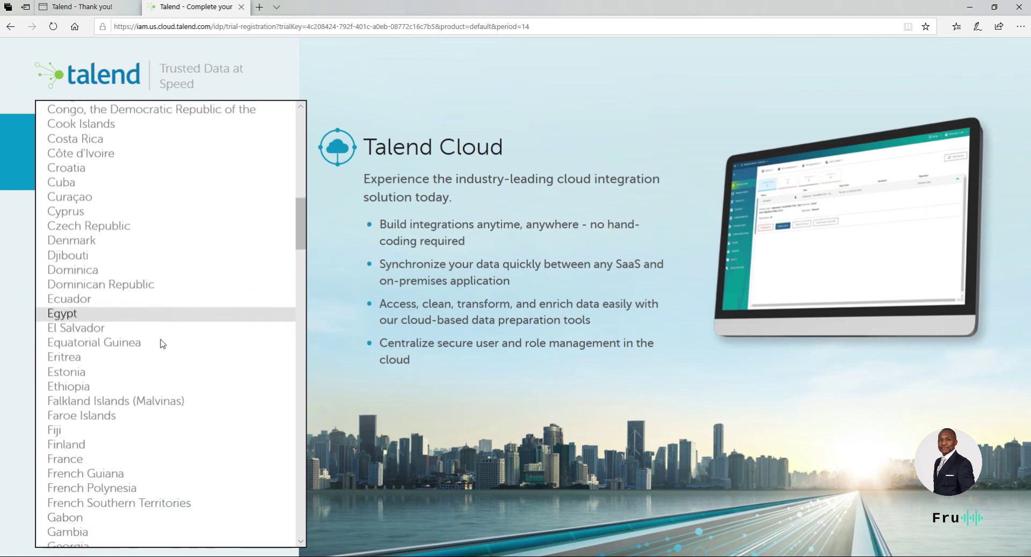
pyautogui.scroll(-20, 154, 375)
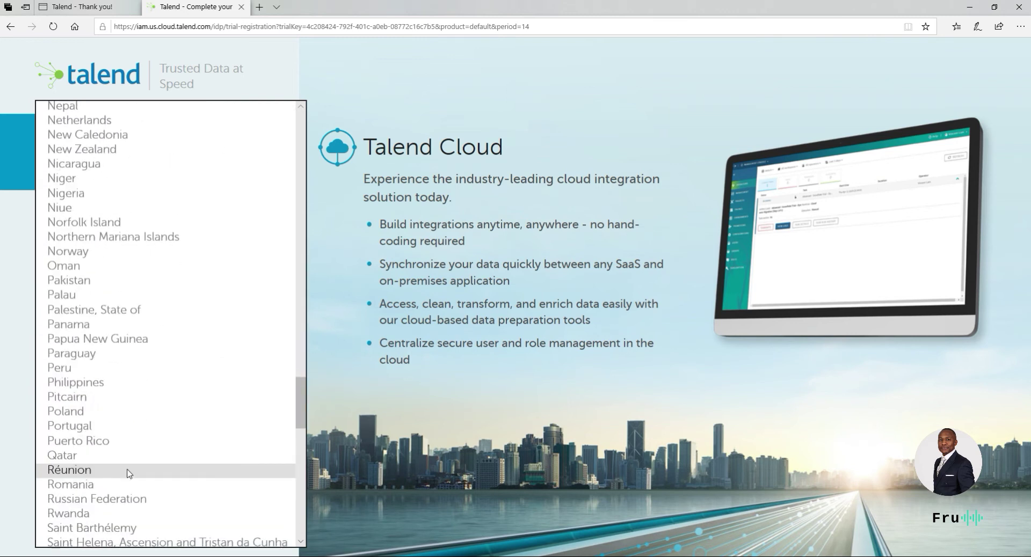
pyautogui.scroll(-8, 131, 469)
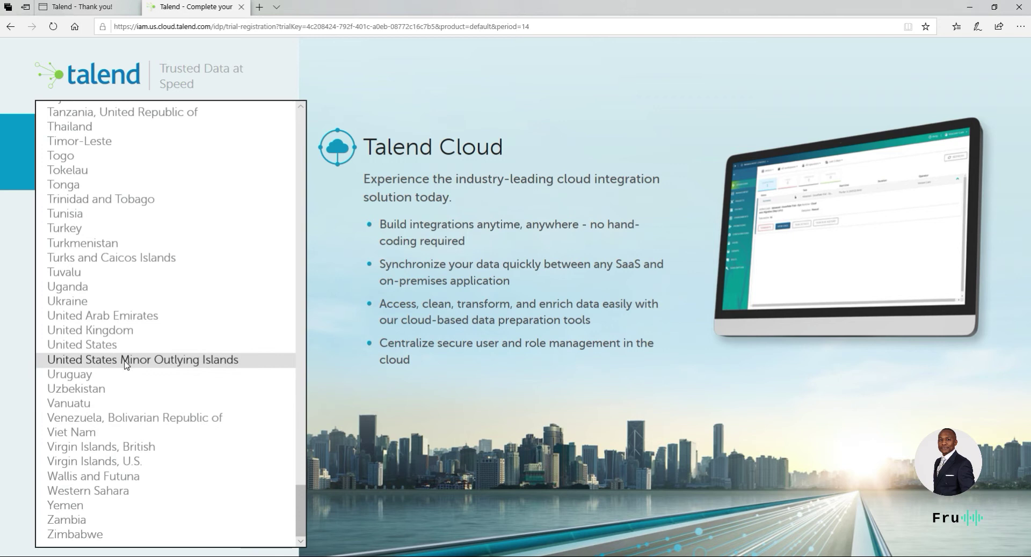
pyautogui.click(132, 344)
pyautogui.click(99, 377)
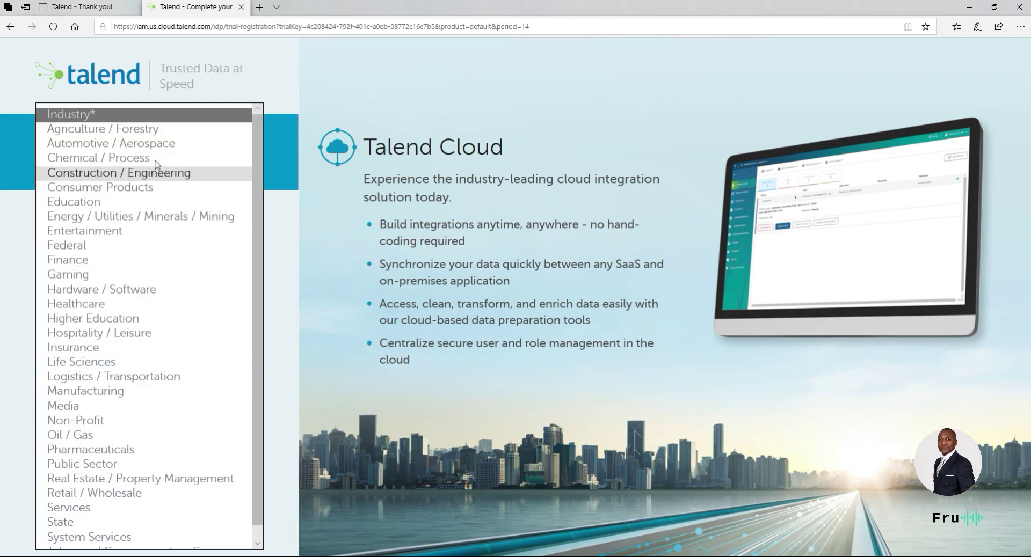
pyautogui.click(167, 289)
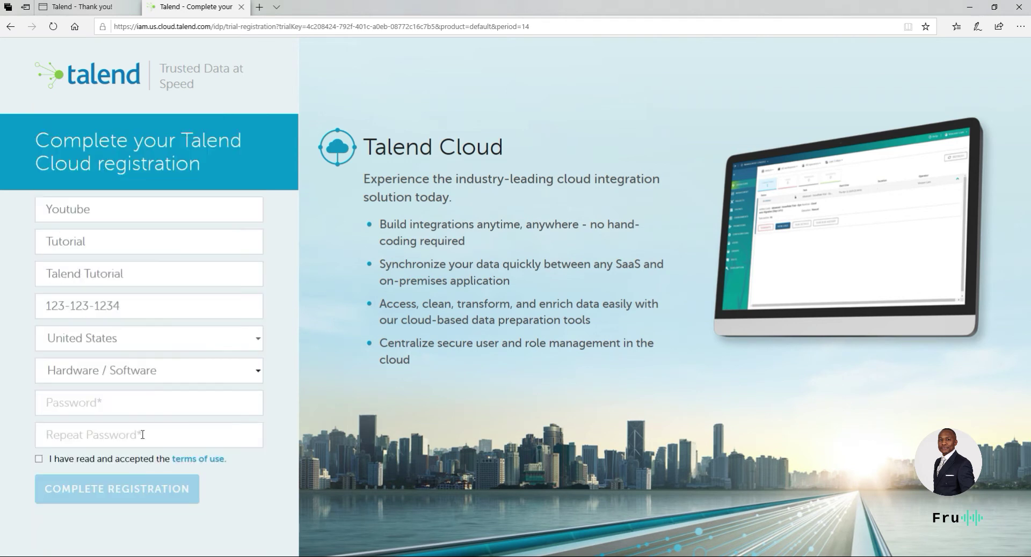
# Enter the account password in both Password and Repeat Password fields.
pyautogui.click(86, 403)
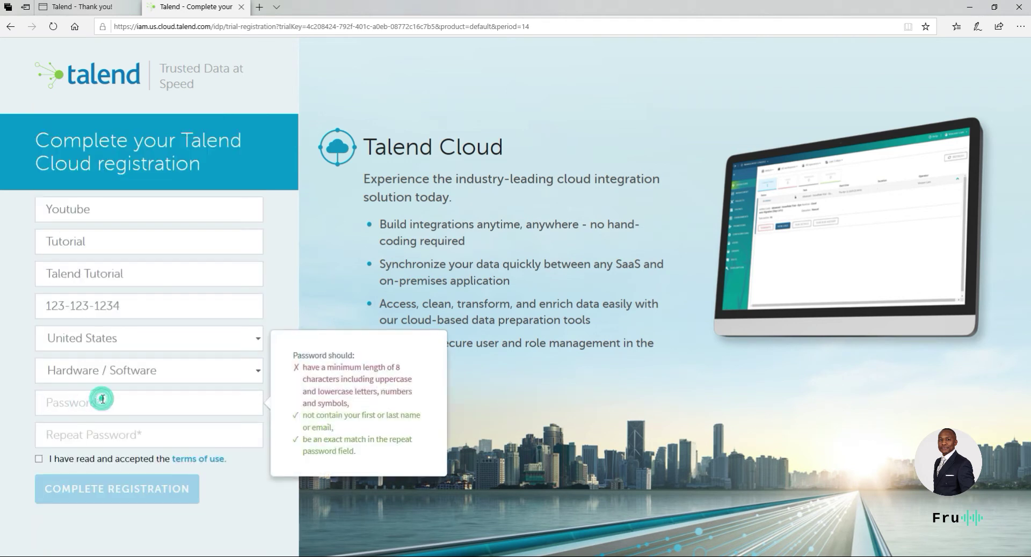
pyautogui.write('•••••••••')
pyautogui.press('Tab')
pyautogui.write('••••••')
pyautogui.press('BackSpace')
pyautogui.press('BackSpace')
pyautogui.press('BackSpace')
pyautogui.press('BackSpace')
pyautogui.press('BackSpace')
pyautogui.press('BackSpace')
pyautogui.write('•••••••••••')
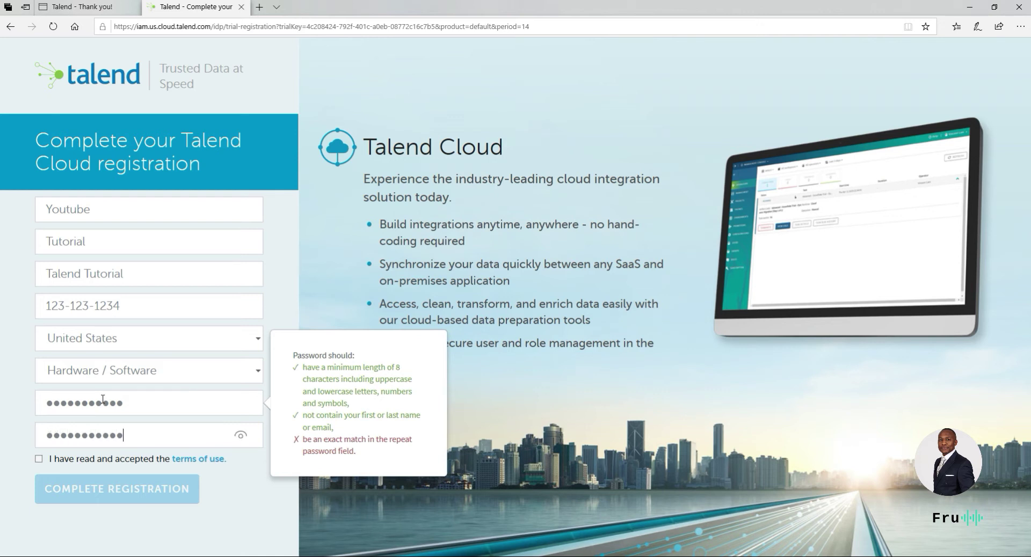
# Accept the terms of use, submit the registration, and decline Edge's password saving.
pyautogui.click(39, 459)
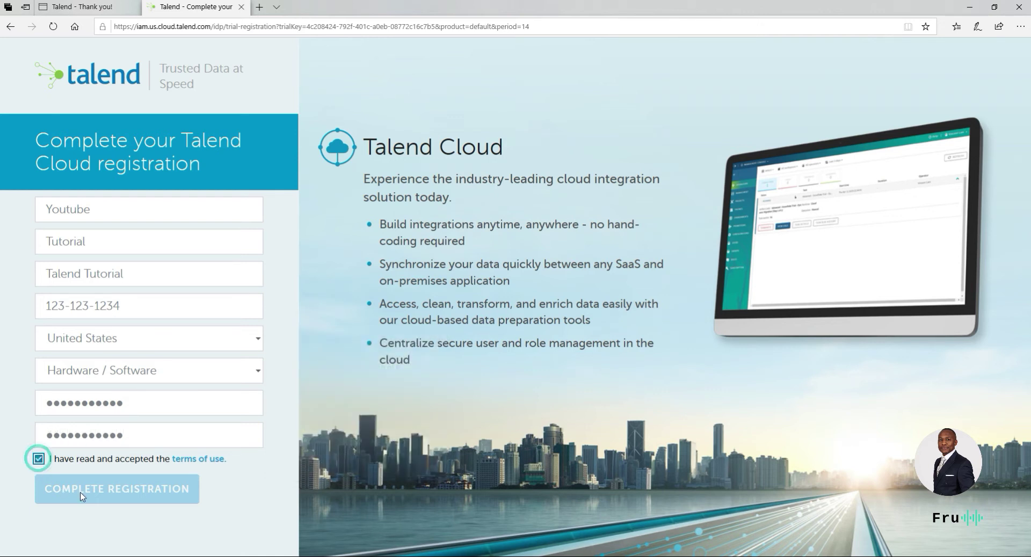
pyautogui.click(85, 490)
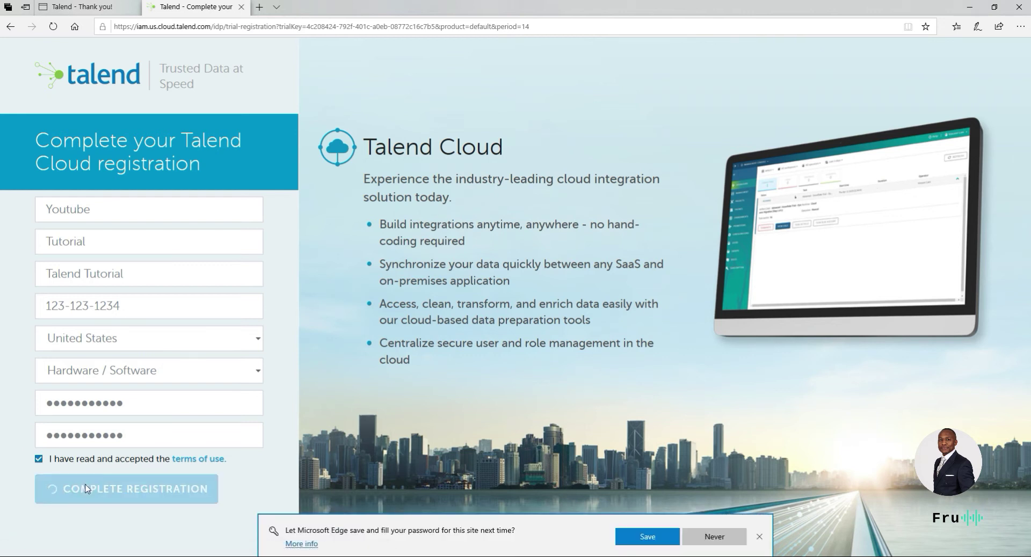
pyautogui.click(716, 532)
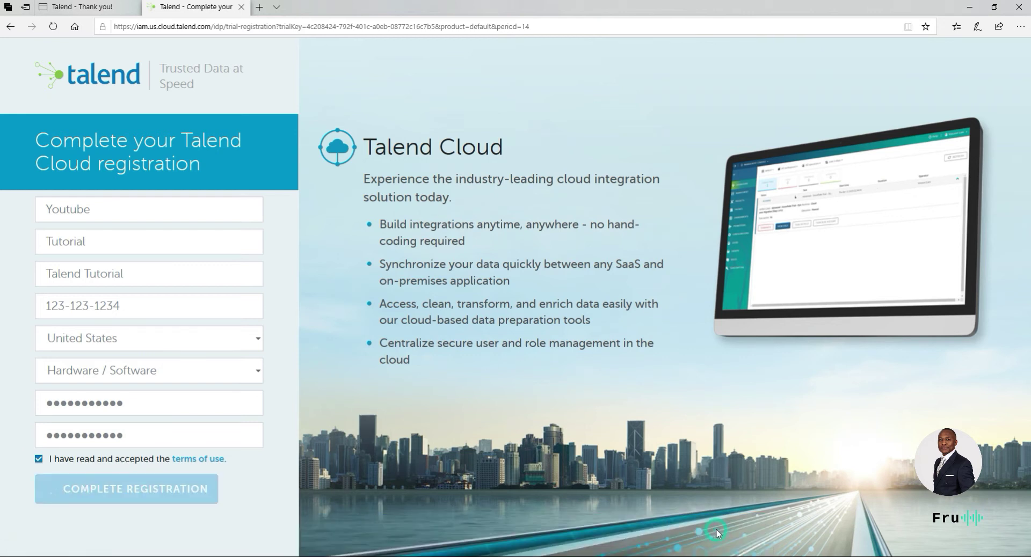
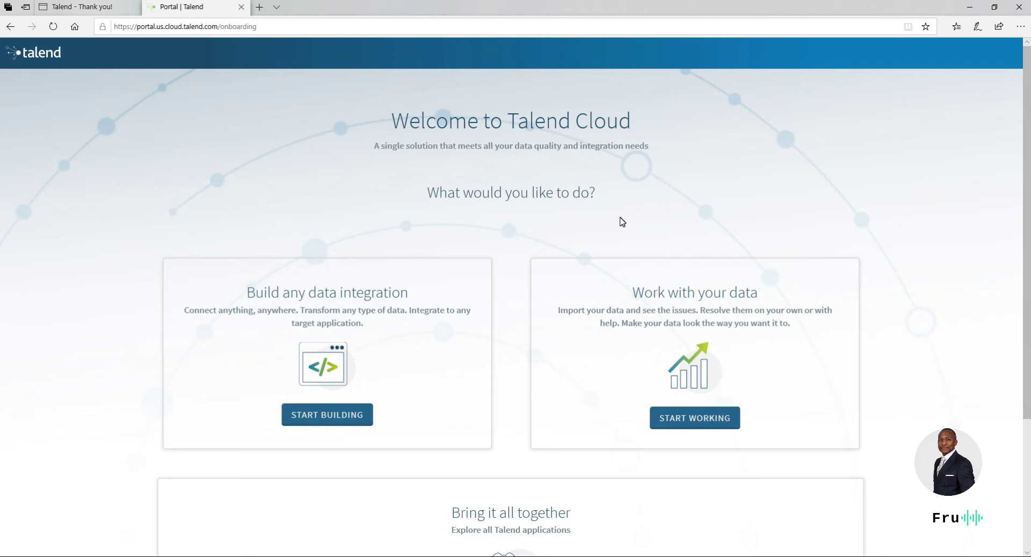
pyautogui.scroll(-3, 568, 259)
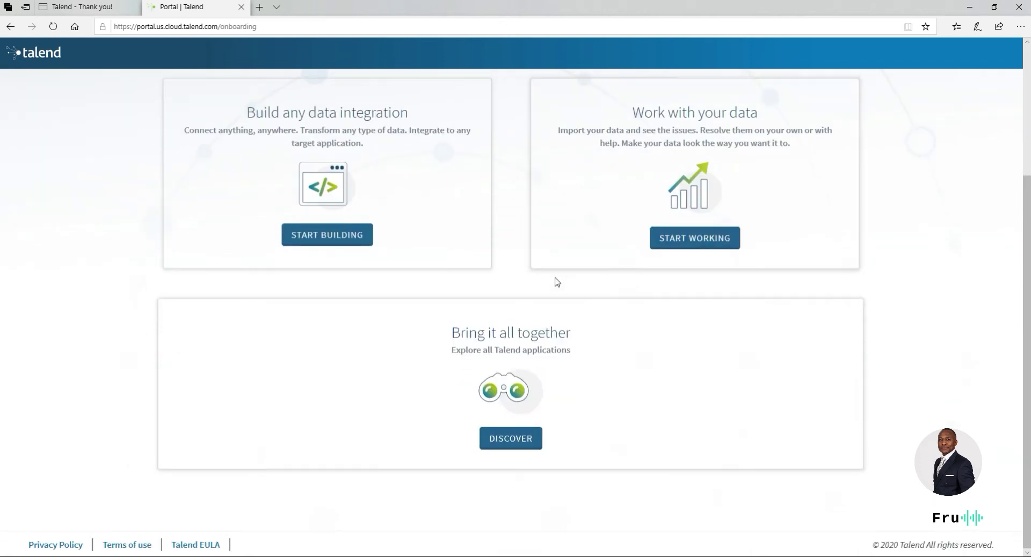
pyautogui.scroll(3, 459, 242)
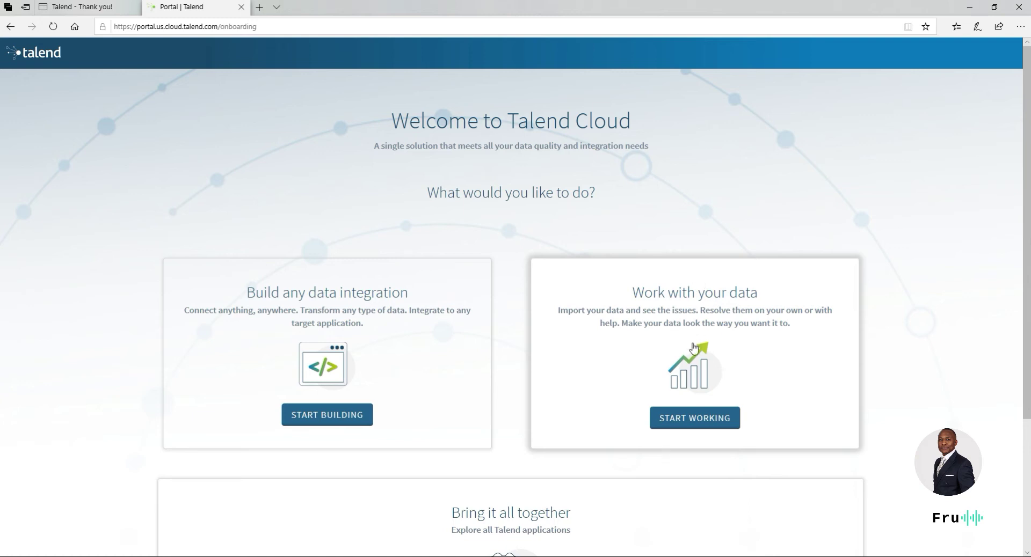
pyautogui.scroll(-3, 698, 345)
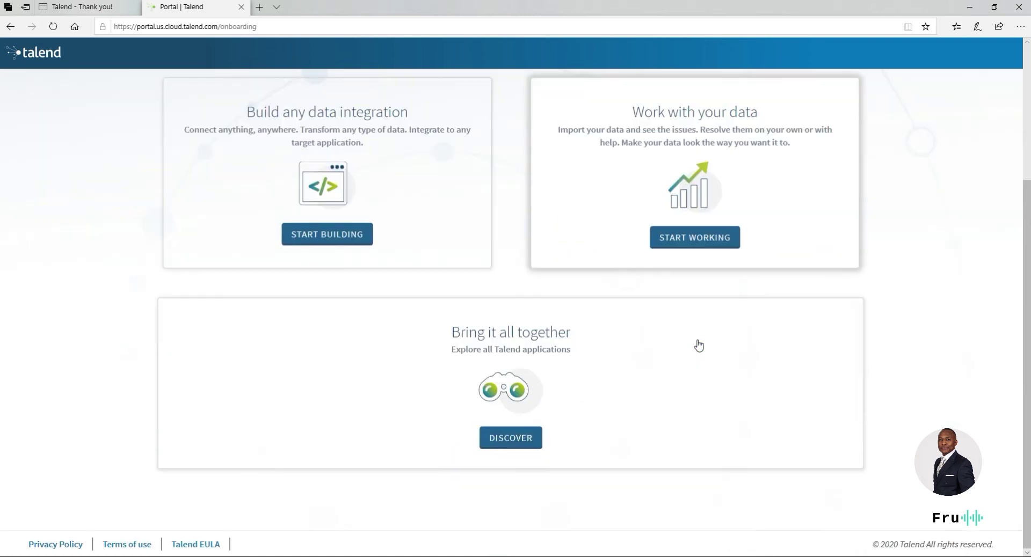
pyautogui.click(513, 444)
# Open the portal from DISCOVER and scroll through the cloud app cards.
pyautogui.click(517, 447)
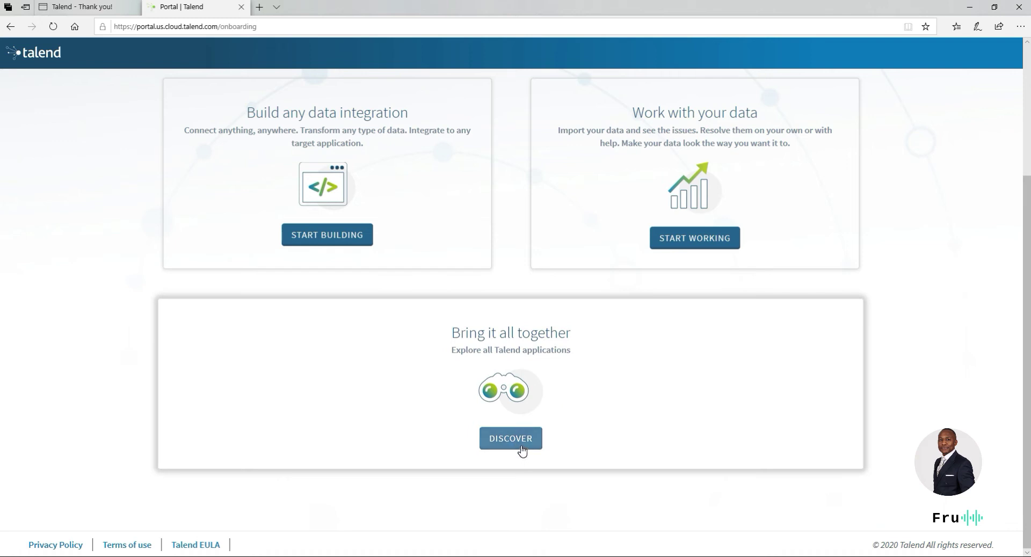
pyautogui.click(521, 446)
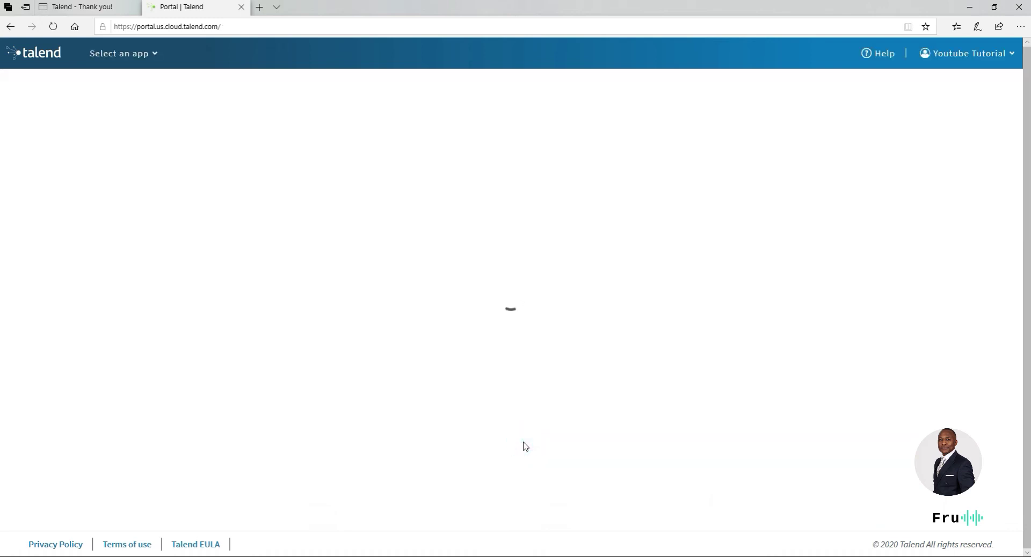
pyautogui.scroll(-5, 445, 328)
pyautogui.scroll(-3, 445, 328)
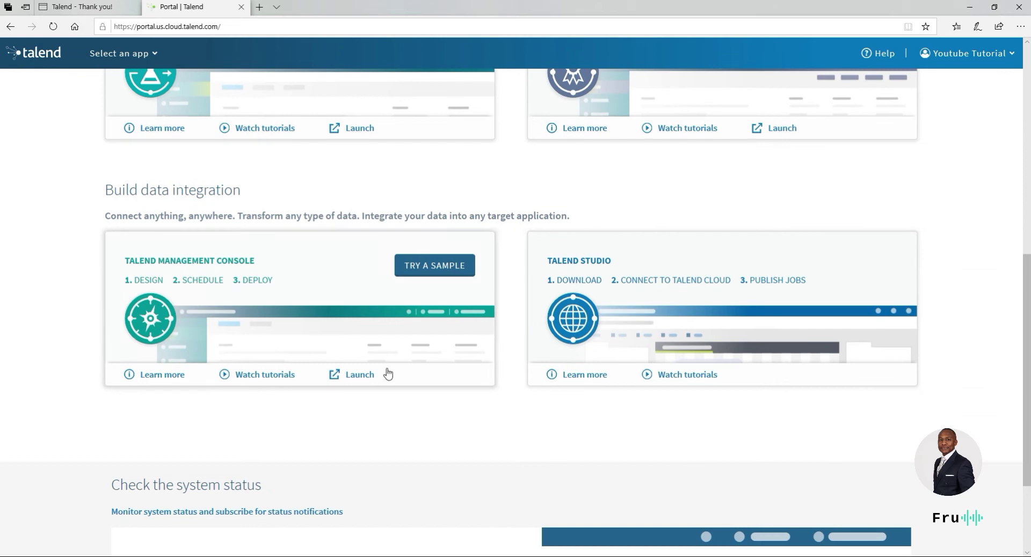
pyautogui.scroll(8, 385, 373)
pyautogui.scroll(-12, 469, 405)
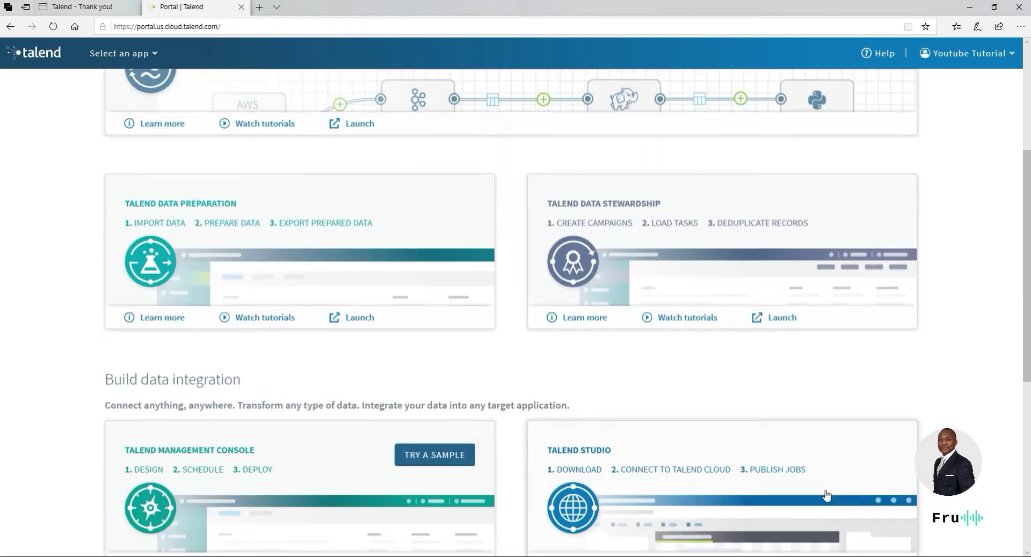
pyautogui.scroll(6, 638, 280)
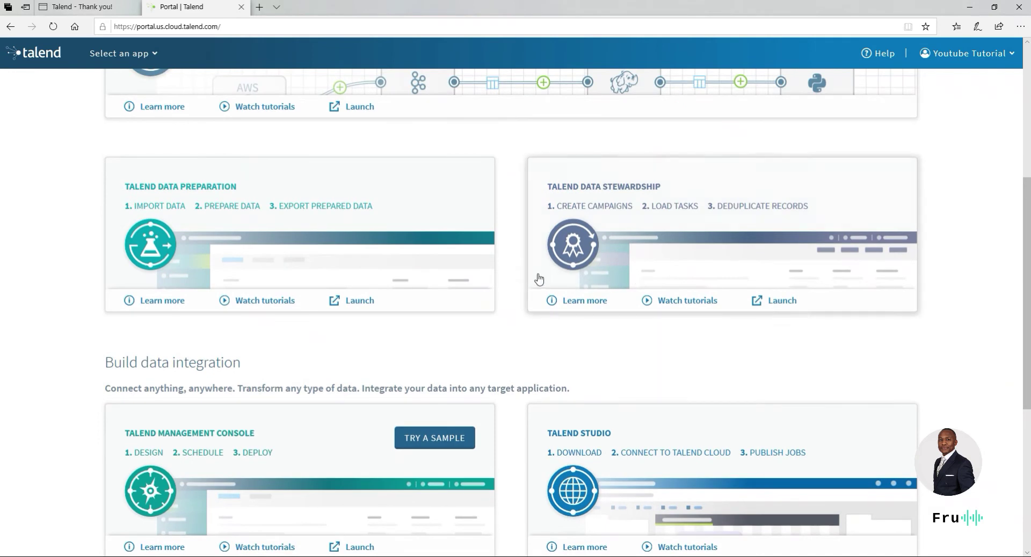
pyautogui.scroll(6, 537, 279)
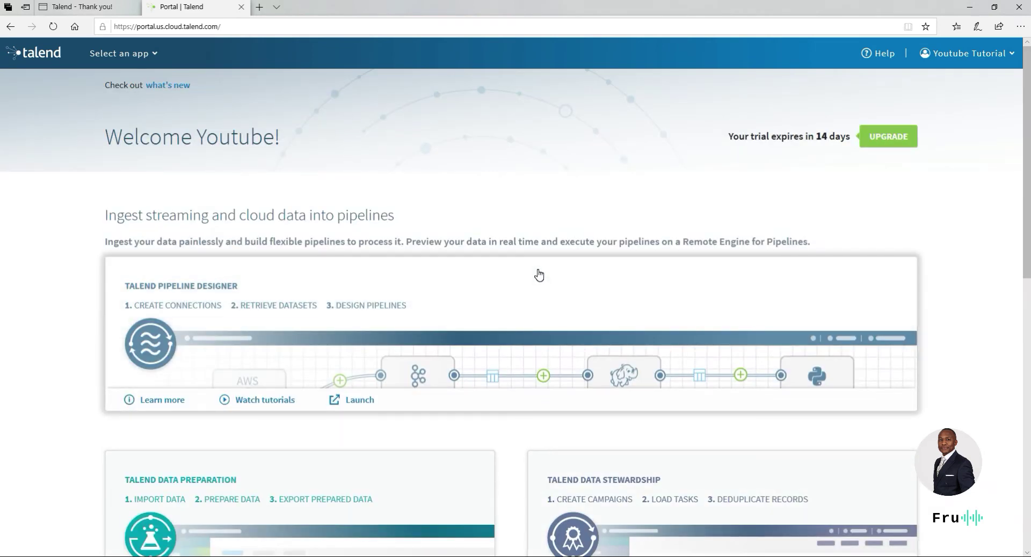
# Highlight the 14-day trial expiry notice, then clear the highlight.
pyautogui.moveTo(727, 138); pyautogui.dragTo(853, 145)
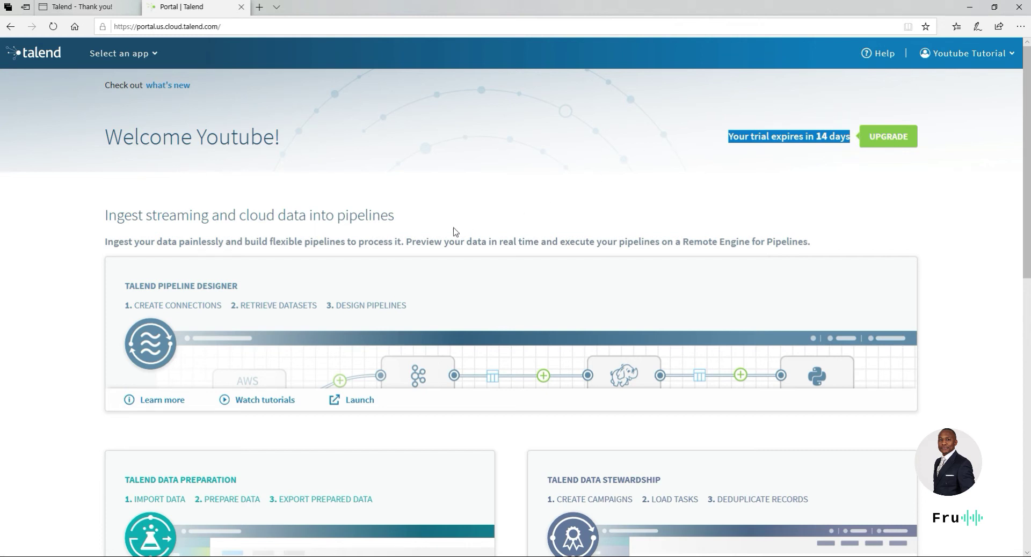
pyautogui.click(623, 166)
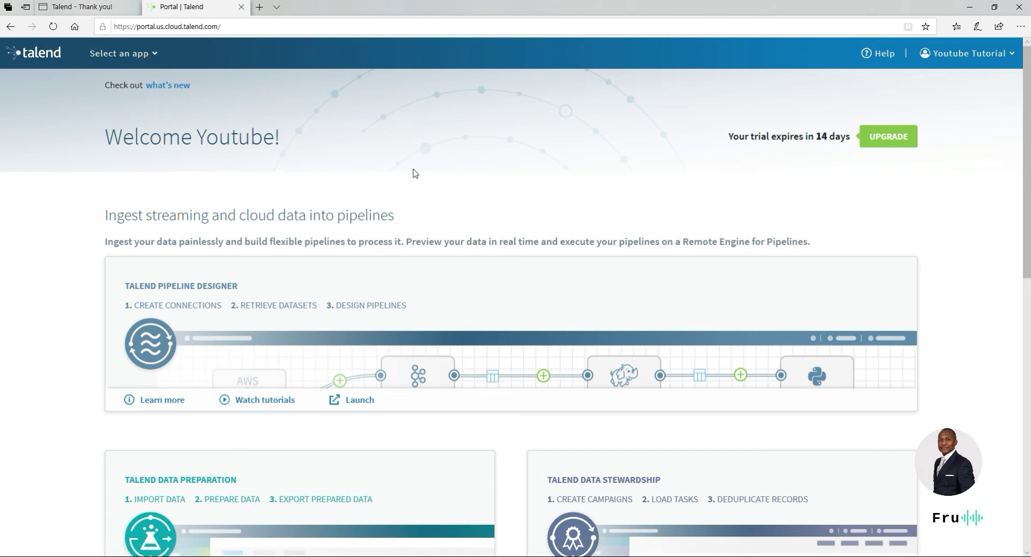
pyautogui.scroll(-5, 476, 205)
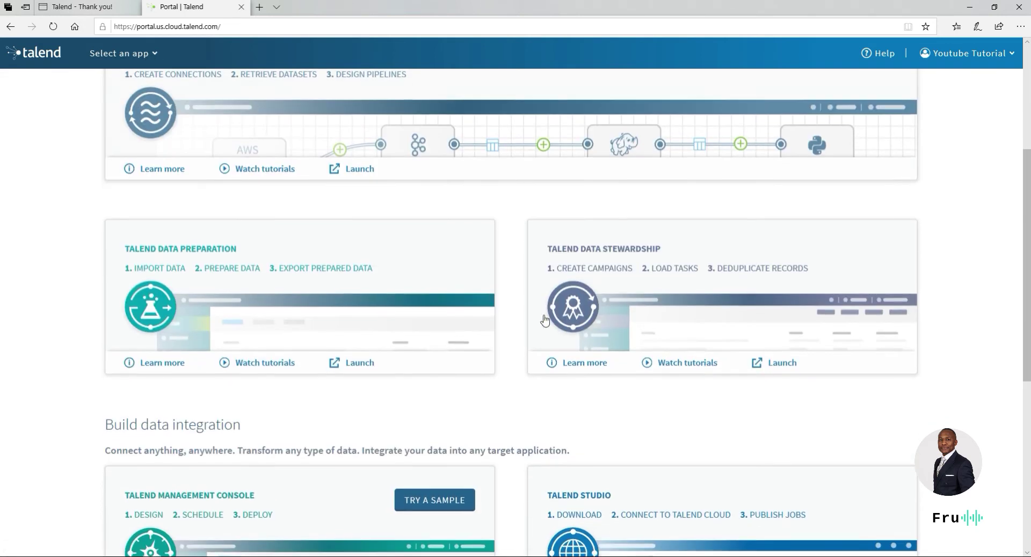
pyautogui.scroll(5, 465, 272)
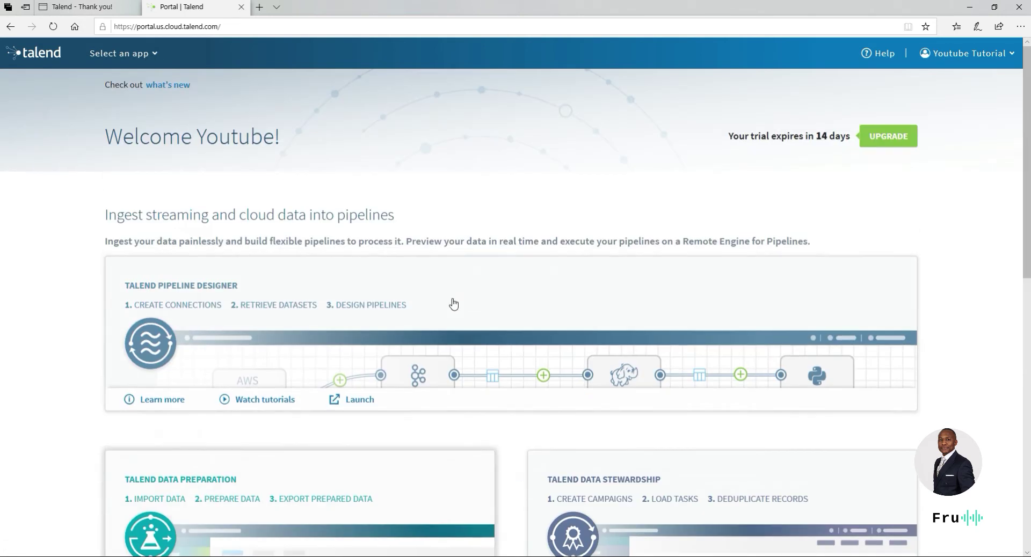
# Launch Data Preparation from Select an app in a new tab, then return to the portal.
pyautogui.click(134, 53)
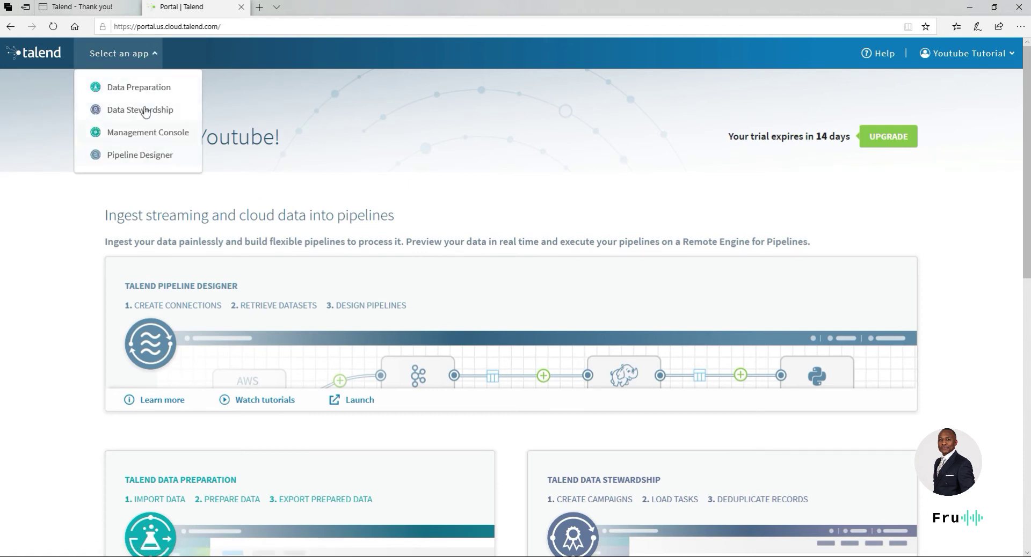
pyautogui.click(176, 87)
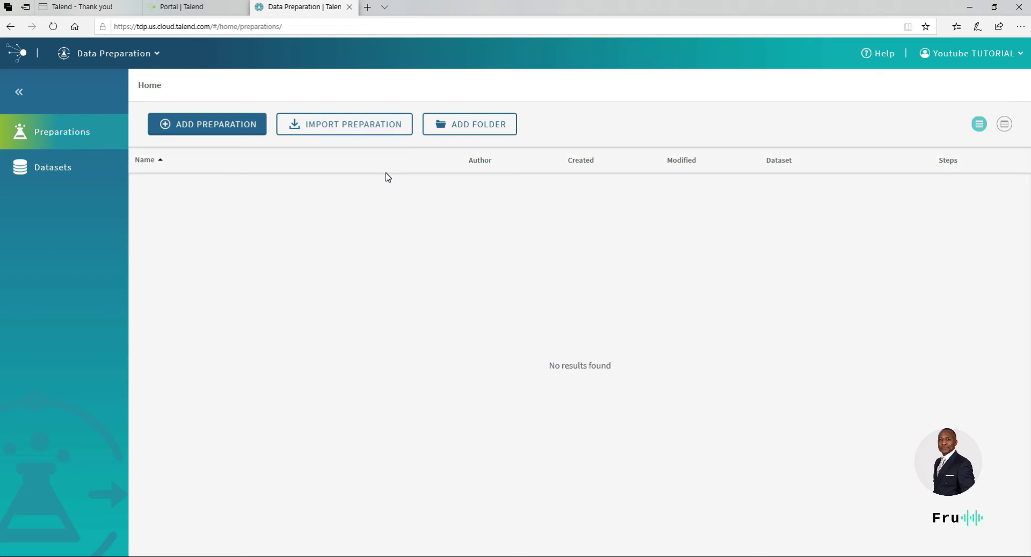
pyautogui.click(190, 7)
# Launch Data Stewardship in a new tab, then return to the portal's app list.
pyautogui.click(148, 53)
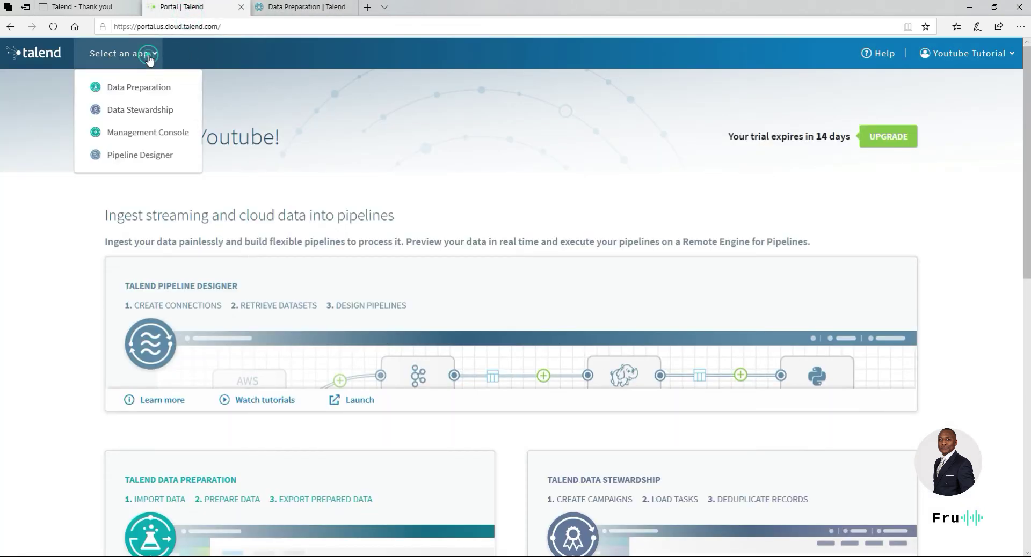
pyautogui.click(146, 110)
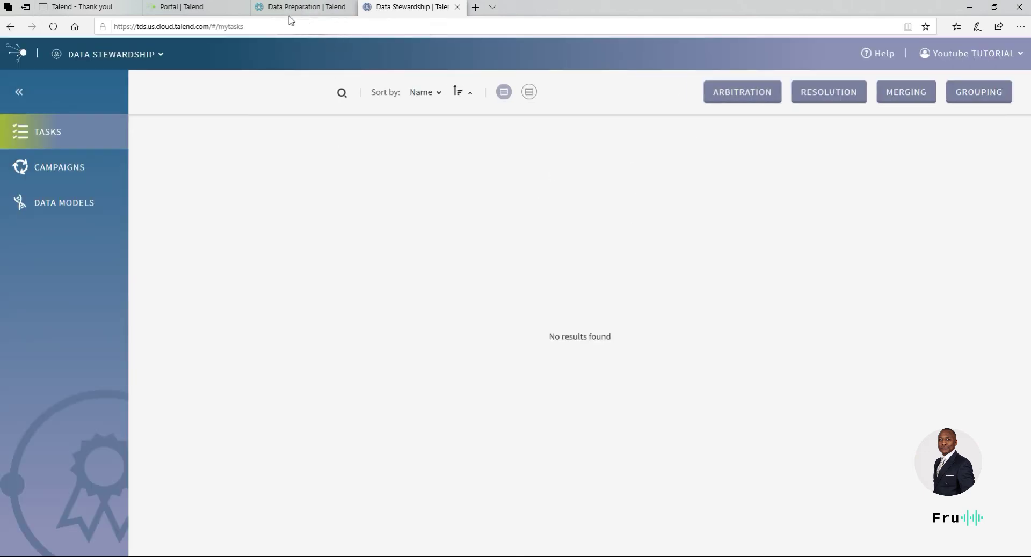
pyautogui.click(218, 8)
pyautogui.click(131, 54)
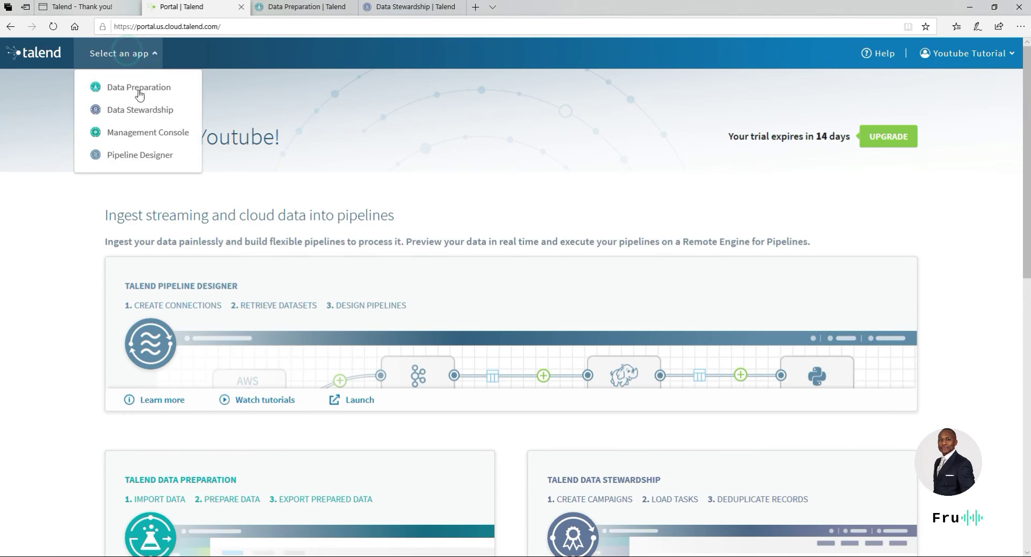
# Launch Pipeline Designer in a fourth tab, then bring back the portal's app list.
pyautogui.click(147, 157)
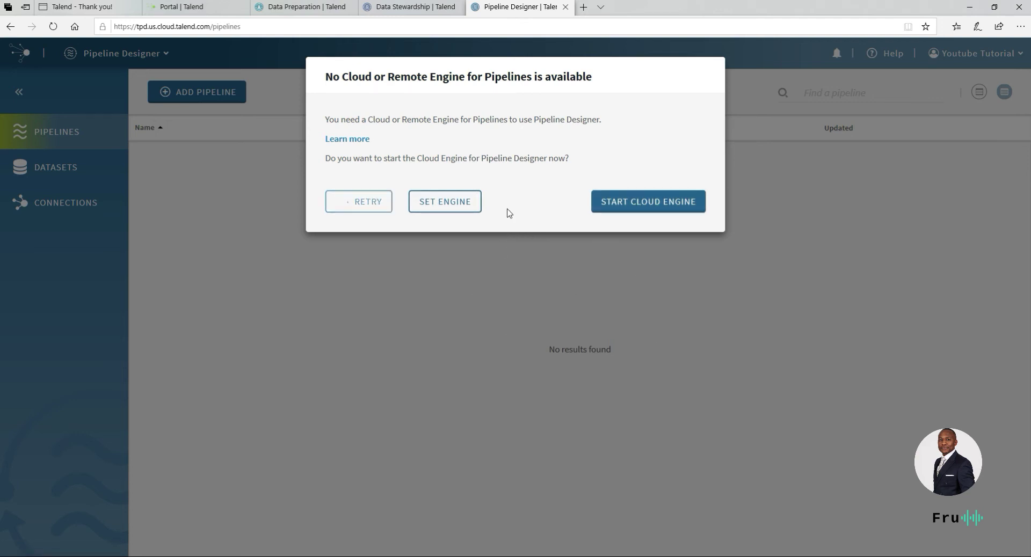
pyautogui.click(210, 6)
pyautogui.click(144, 54)
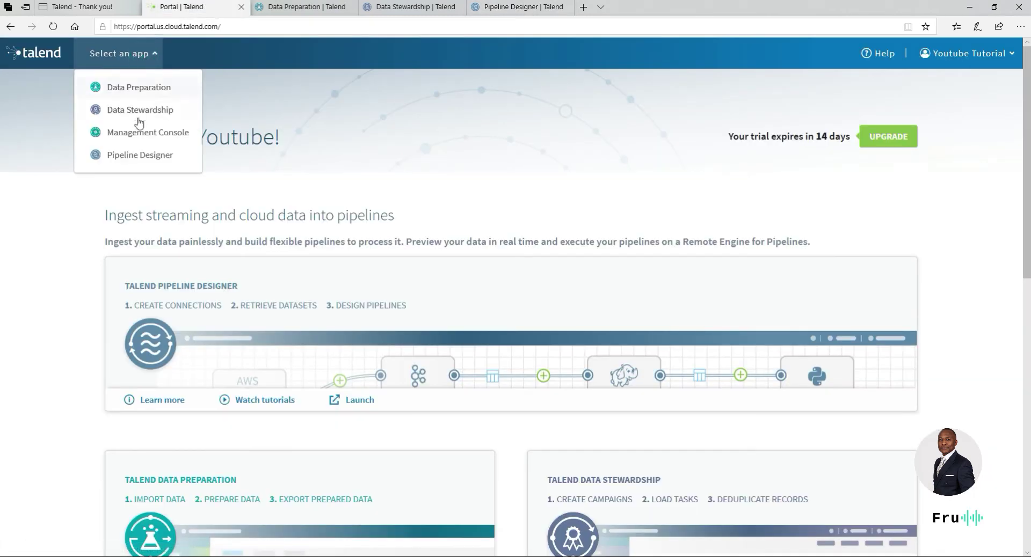
# Open the Management Console, then go to Downloads from the Youtube Tutorial account menu.
pyautogui.click(139, 132)
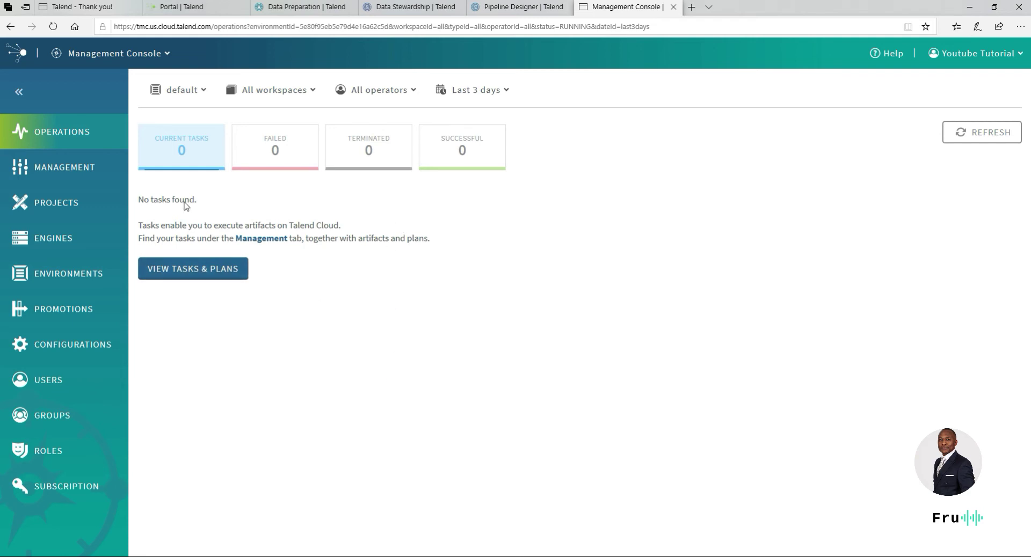
pyautogui.click(954, 56)
pyautogui.click(968, 149)
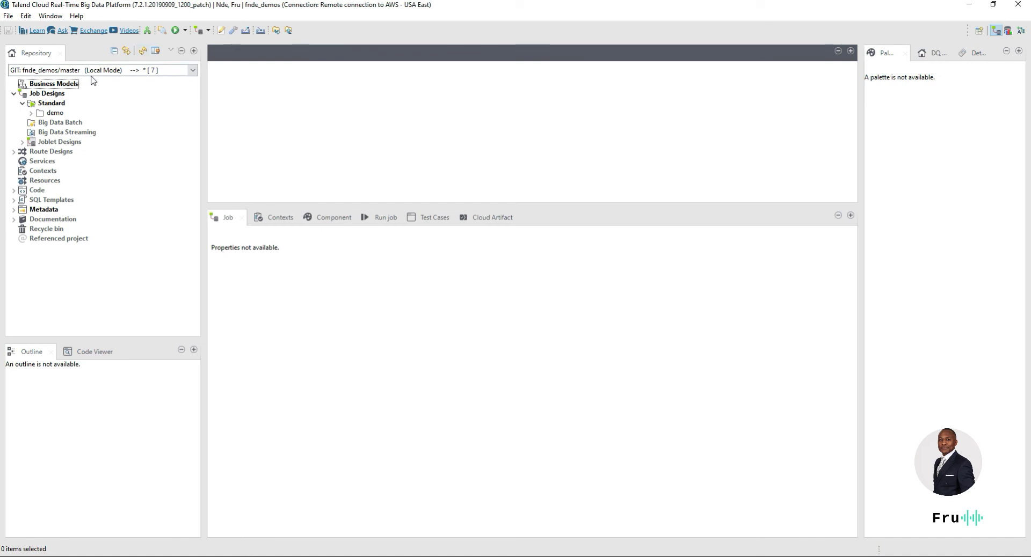
# Open OnBoardingDemoJob 0.1 from Job Designs > Standard > demo, then minimize Studio.
pyautogui.click(31, 113)
pyautogui.click(97, 123)
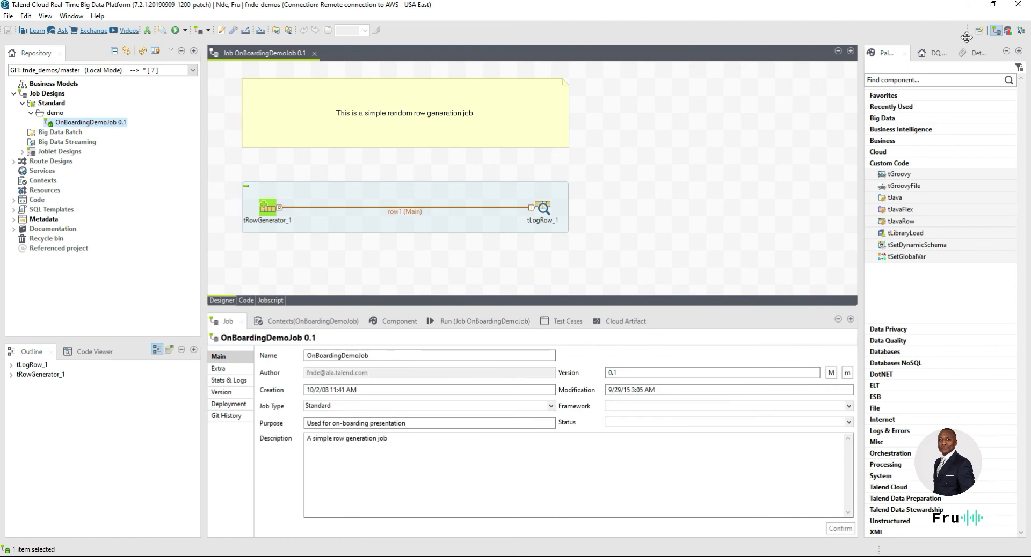
pyautogui.click(970, 5)
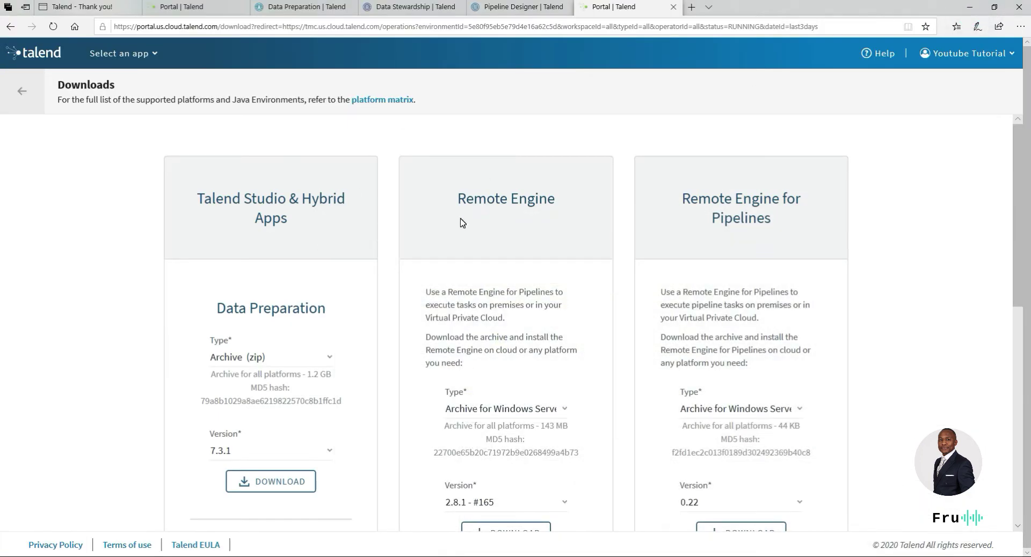
# Scroll the Downloads page, then open Profile preferences from the account menu.
pyautogui.scroll(-7, 573, 290)
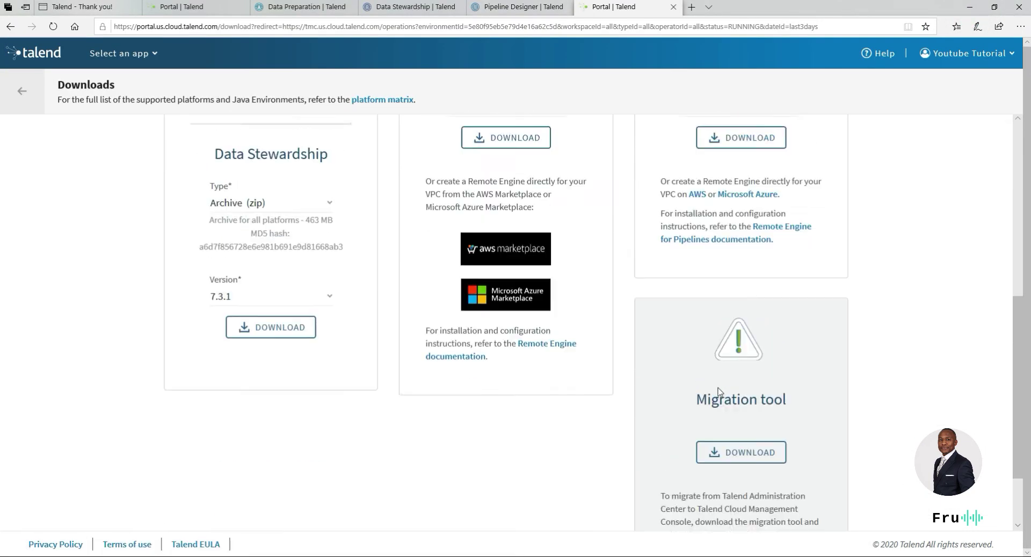
pyautogui.scroll(7, 533, 249)
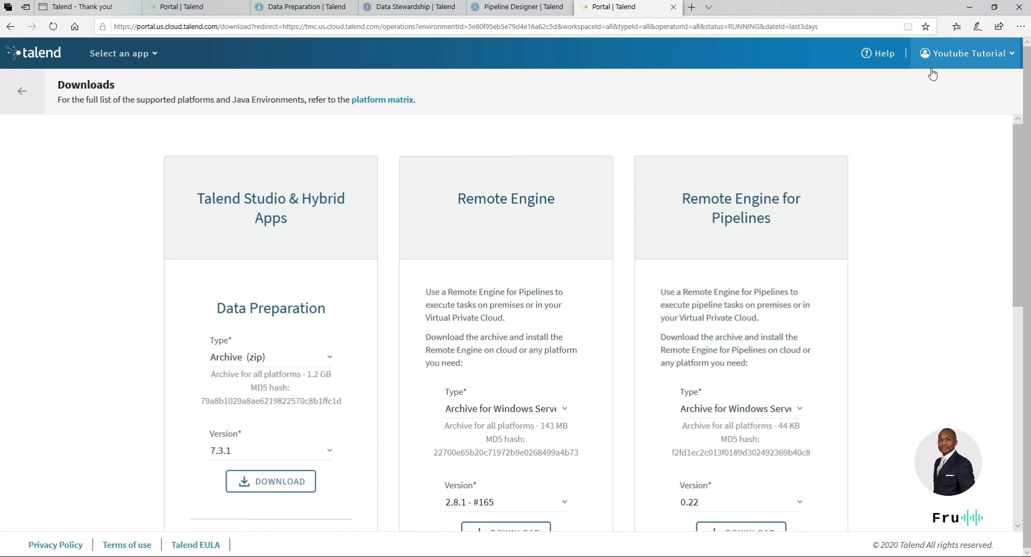
pyautogui.click(945, 55)
pyautogui.click(945, 167)
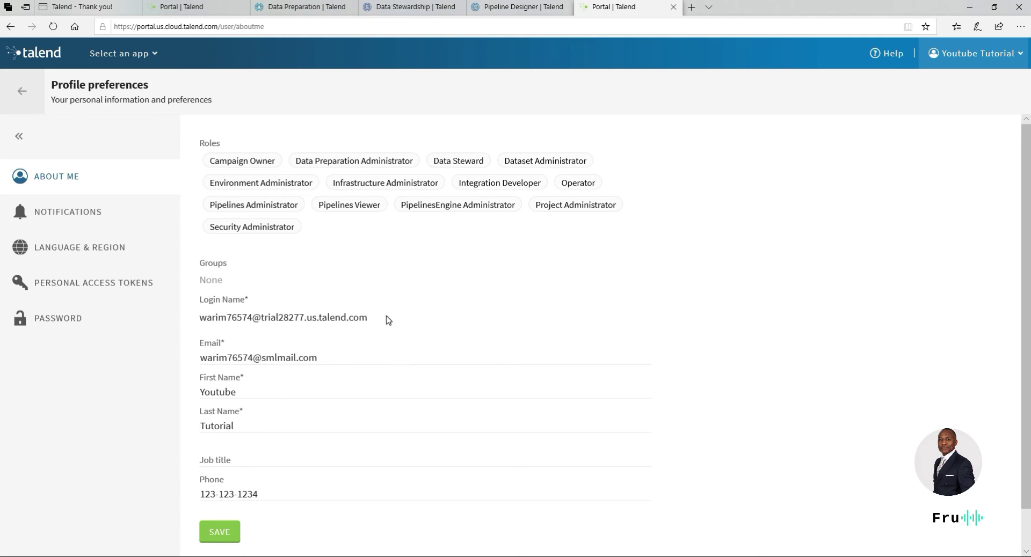
# Highlight the Login Name, go back to Downloads, and open the Select an app list.
pyautogui.moveTo(385, 315); pyautogui.dragTo(200, 321)
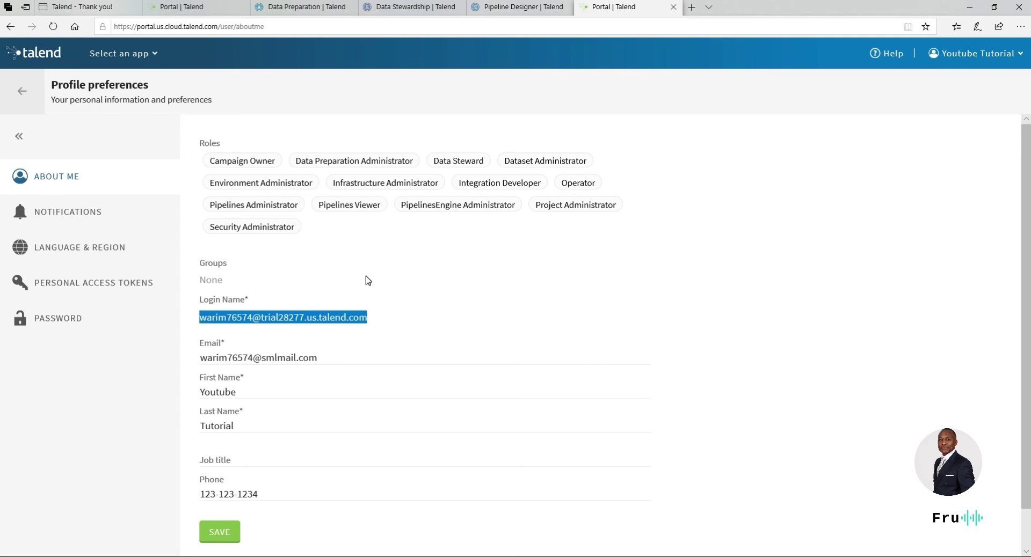
pyautogui.moveTo(333, 328)
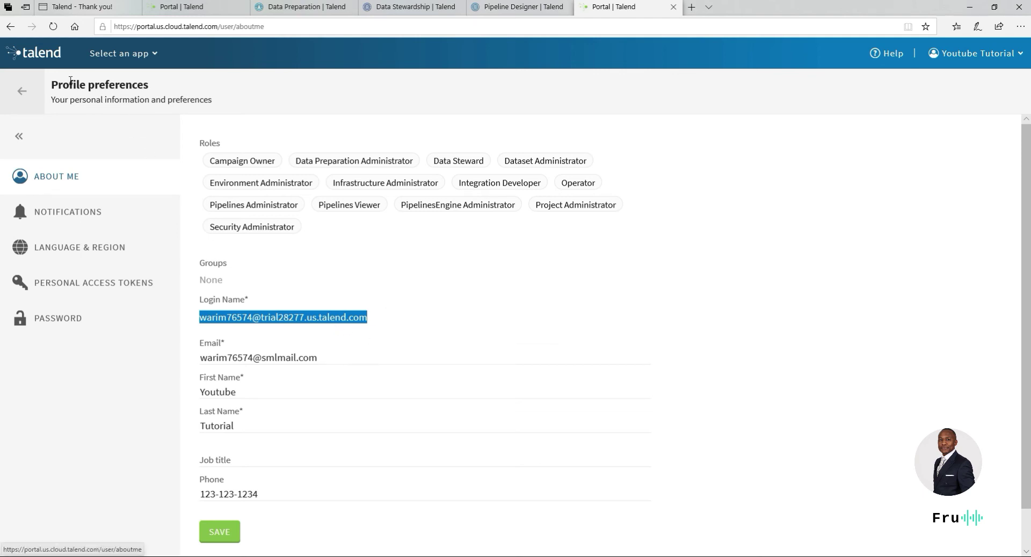
pyautogui.click(22, 90)
pyautogui.click(119, 53)
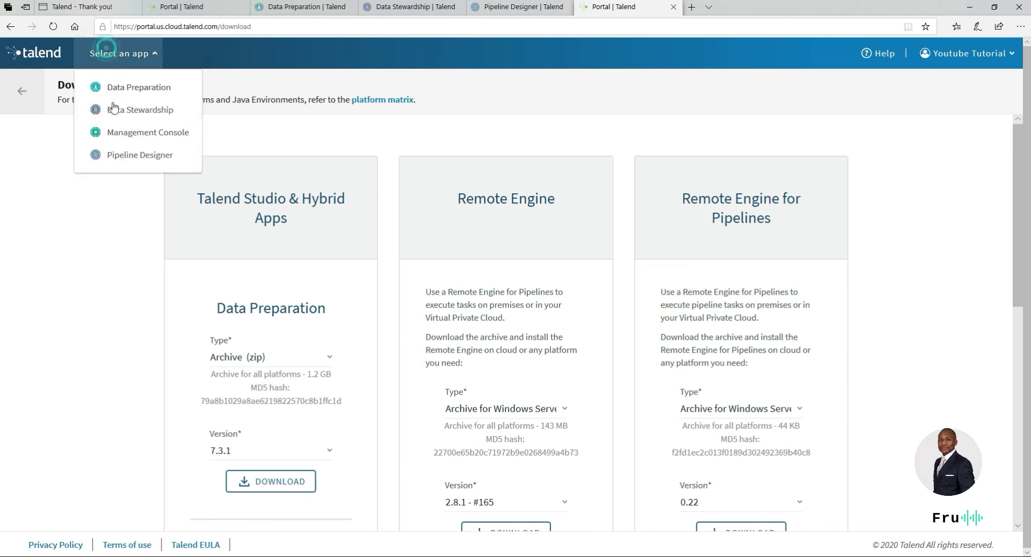
# Open the Management Console and reload its page from the address bar.
pyautogui.click(115, 131)
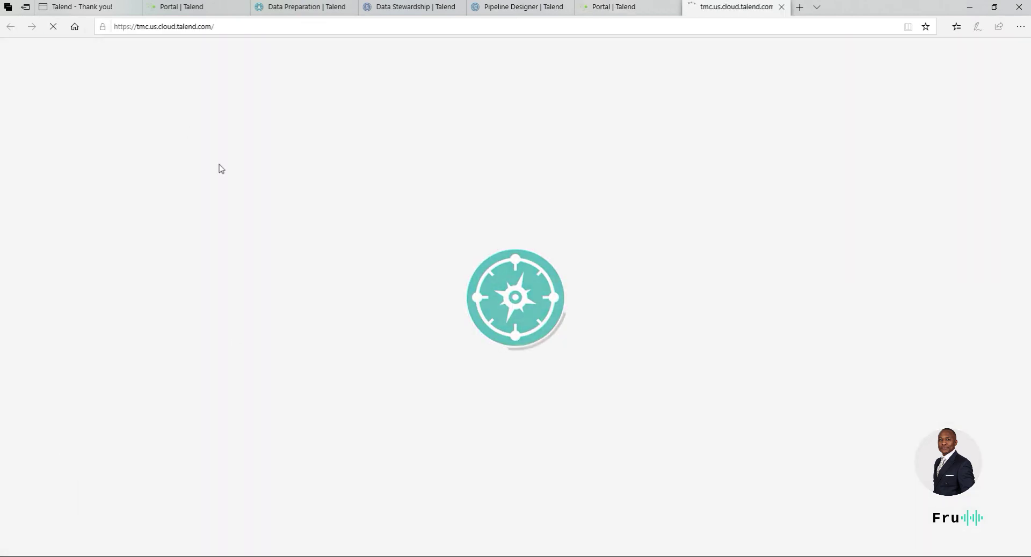
pyautogui.click(221, 27)
pyautogui.press('Return')
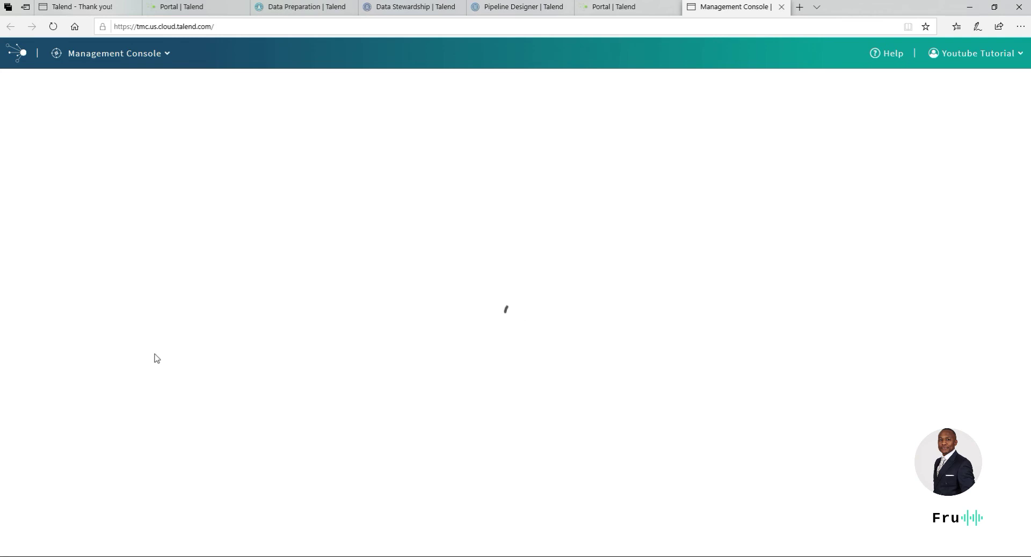
# Review the Subscription information, then view and scroll the Roles list.
pyautogui.click(70, 487)
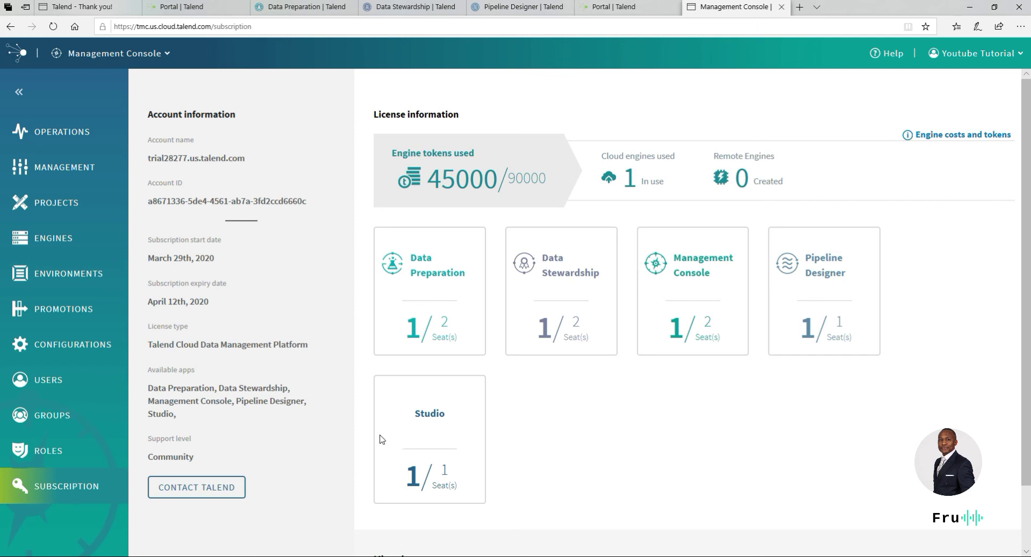
pyautogui.click(63, 461)
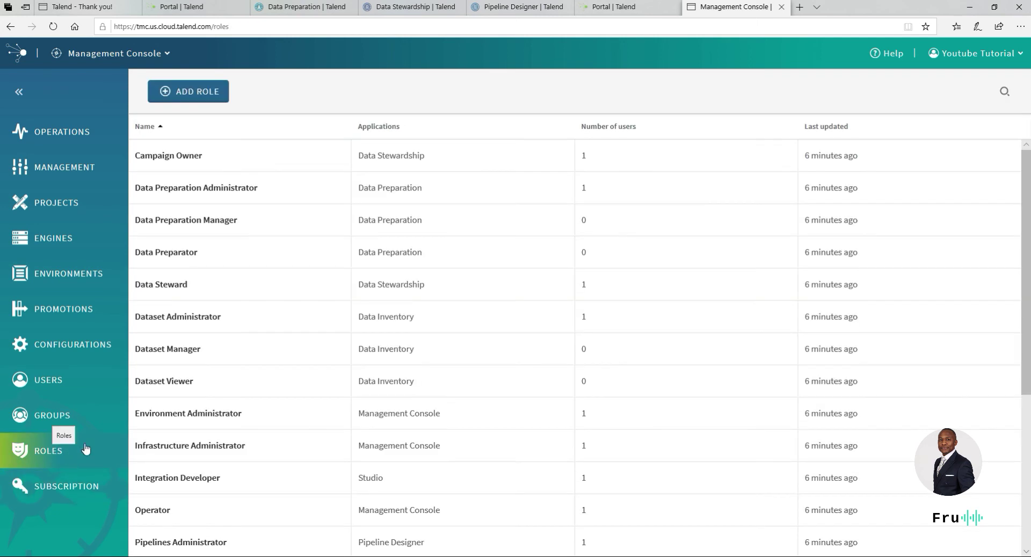
pyautogui.scroll(-5, 691, 173)
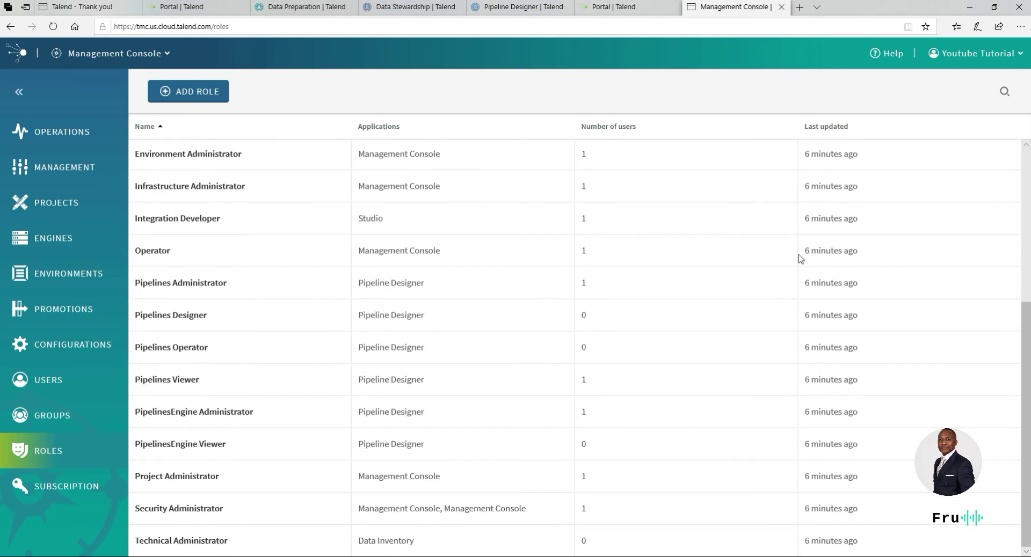
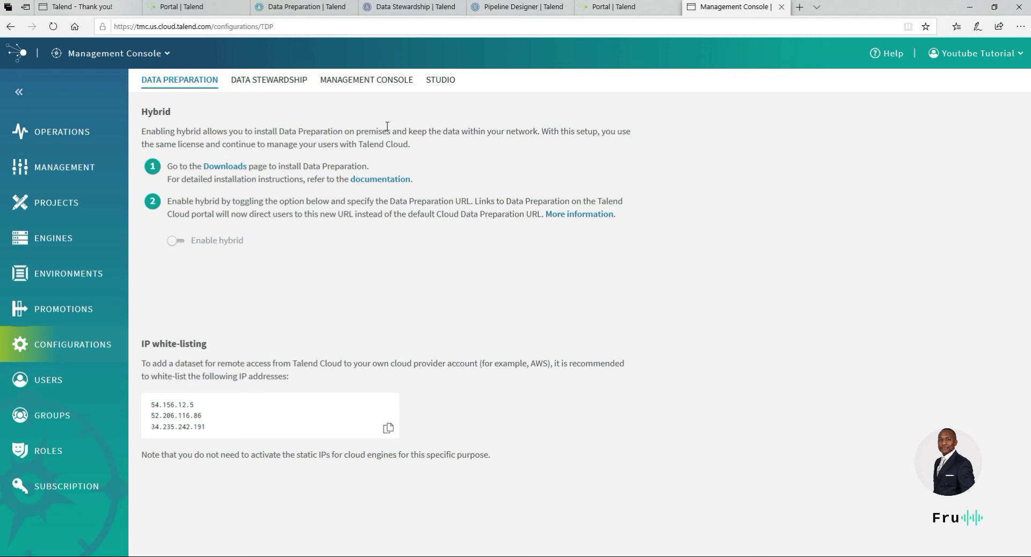
# View the Management Console and Studio configuration tabs, then the empty Promotions list.
pyautogui.click(352, 85)
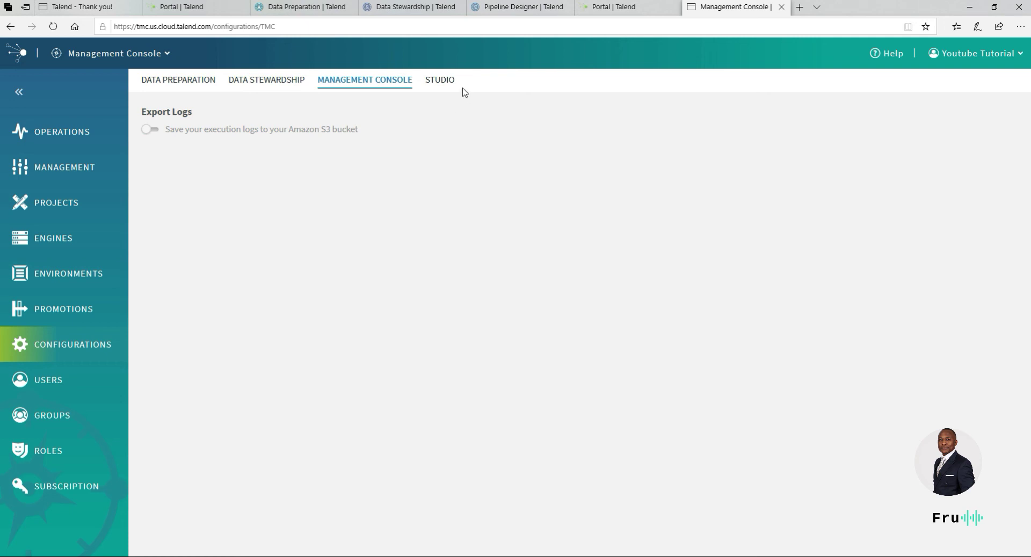
pyautogui.click(448, 80)
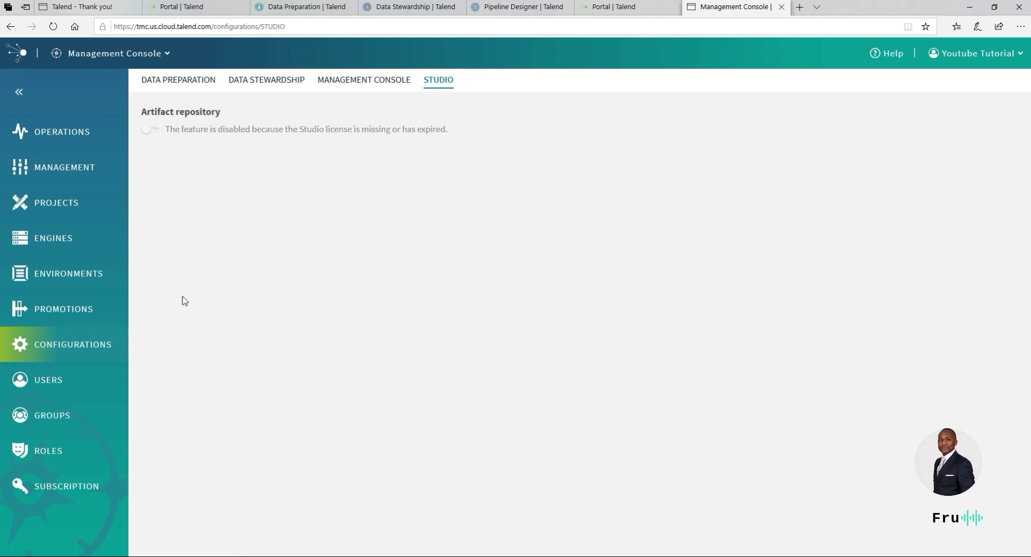
pyautogui.click(78, 312)
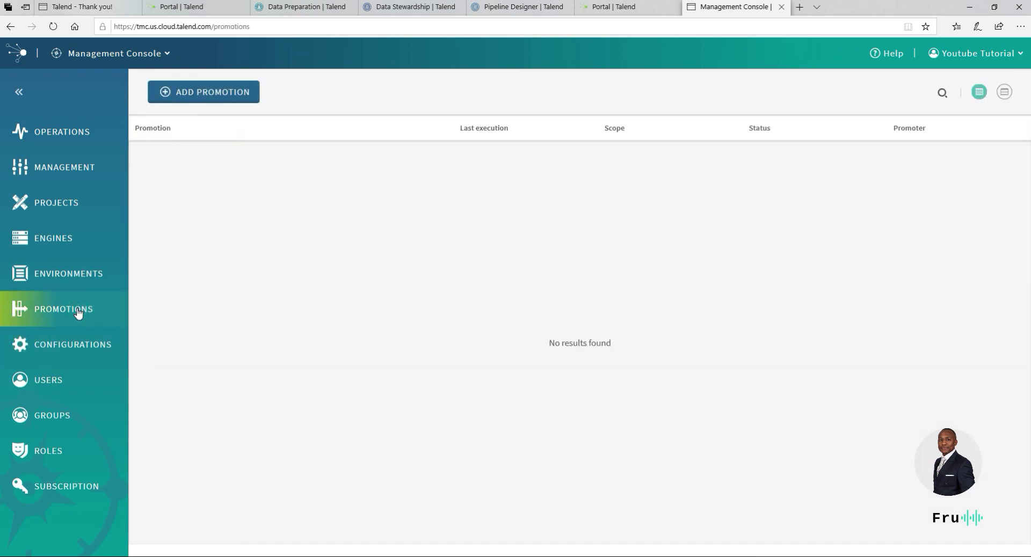
# Browse Environments and Engines, check the engine types under ADD, then go to Projects.
pyautogui.click(71, 283)
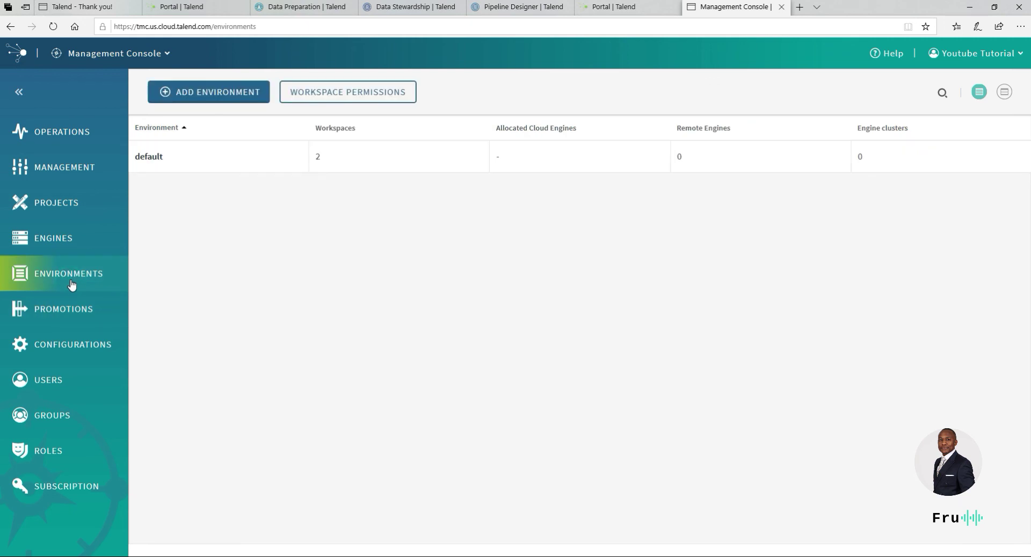
pyautogui.click(77, 240)
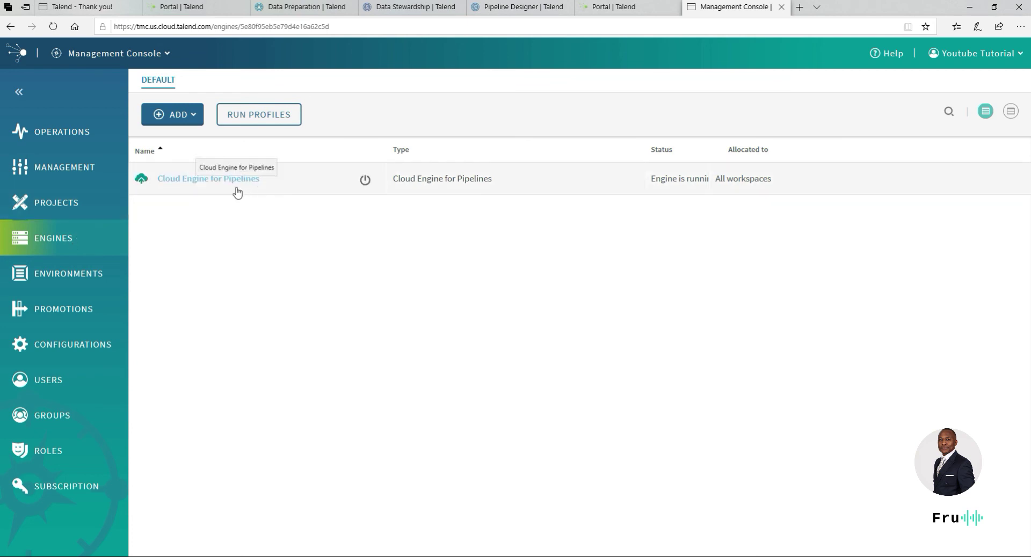
pyautogui.click(182, 115)
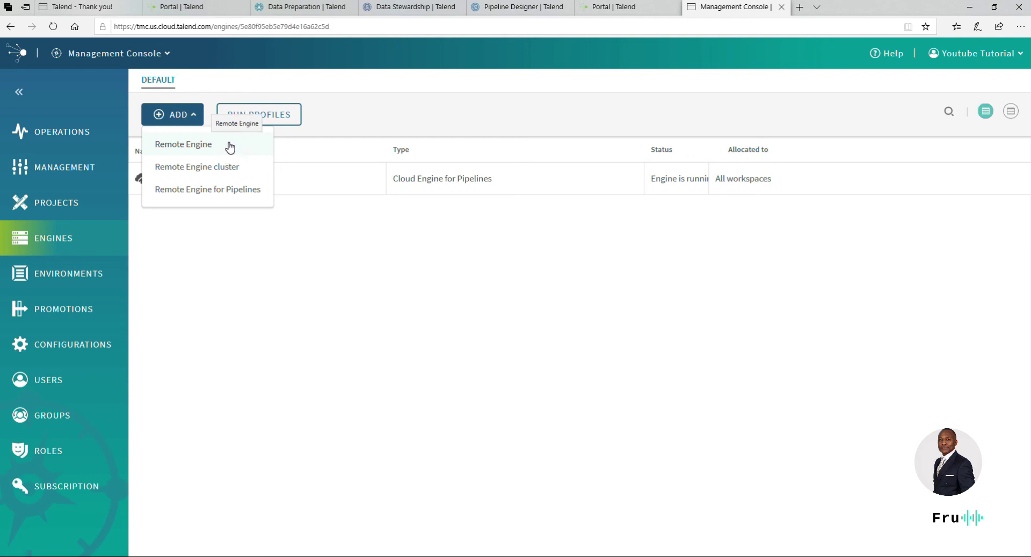
pyautogui.click(59, 209)
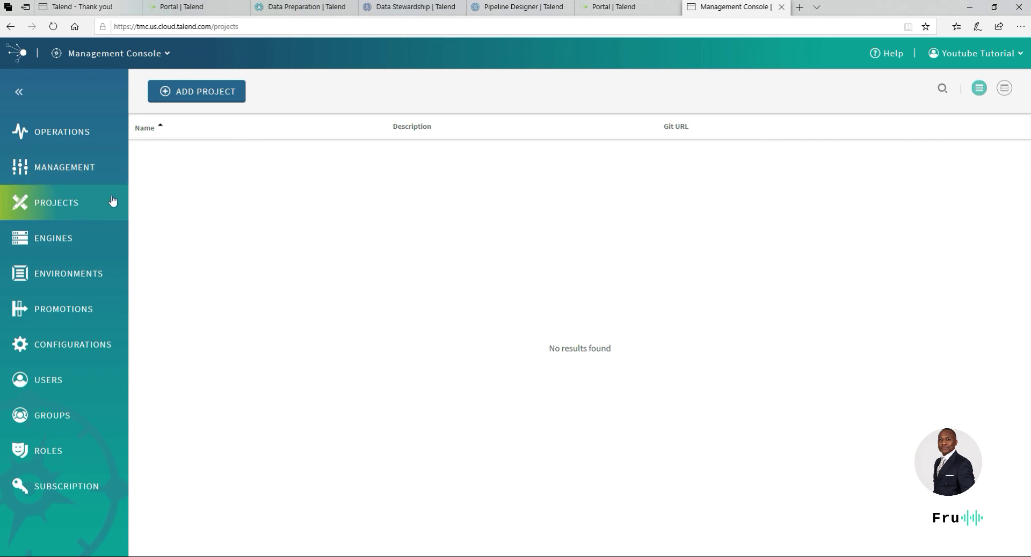
# Check the Shared and Personal workspaces under Management, then view the empty Operations overview.
pyautogui.click(96, 169)
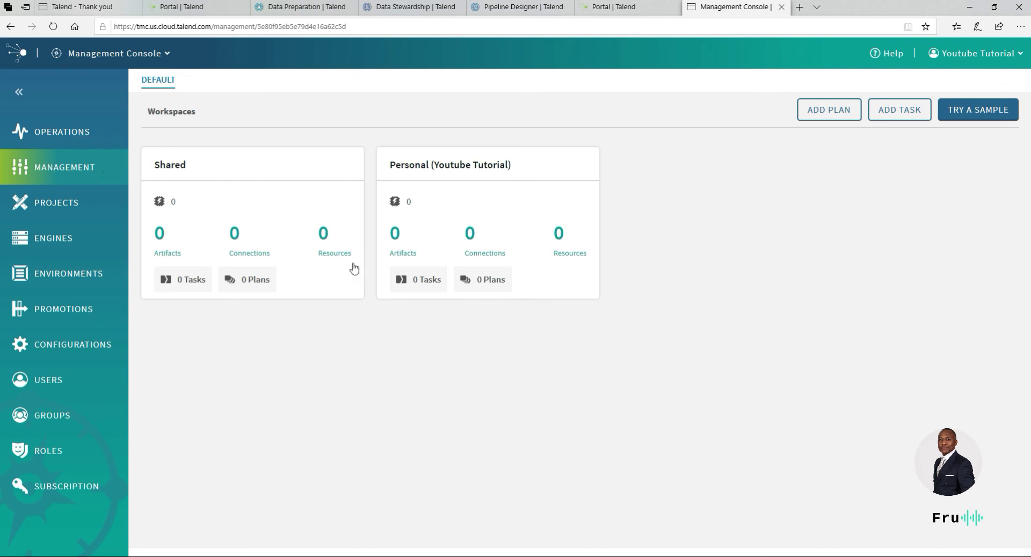
pyautogui.click(88, 134)
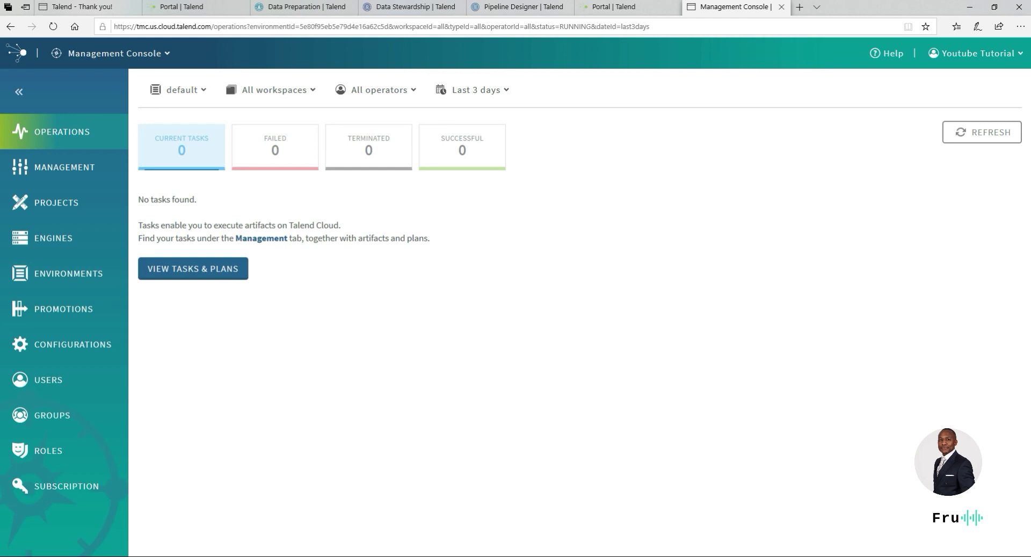
# Bring Talend Studio to the front maximized and choose Publish to Cloud for OnBoardingDemoJob 0.1.
pyautogui.moveTo(873, 556)
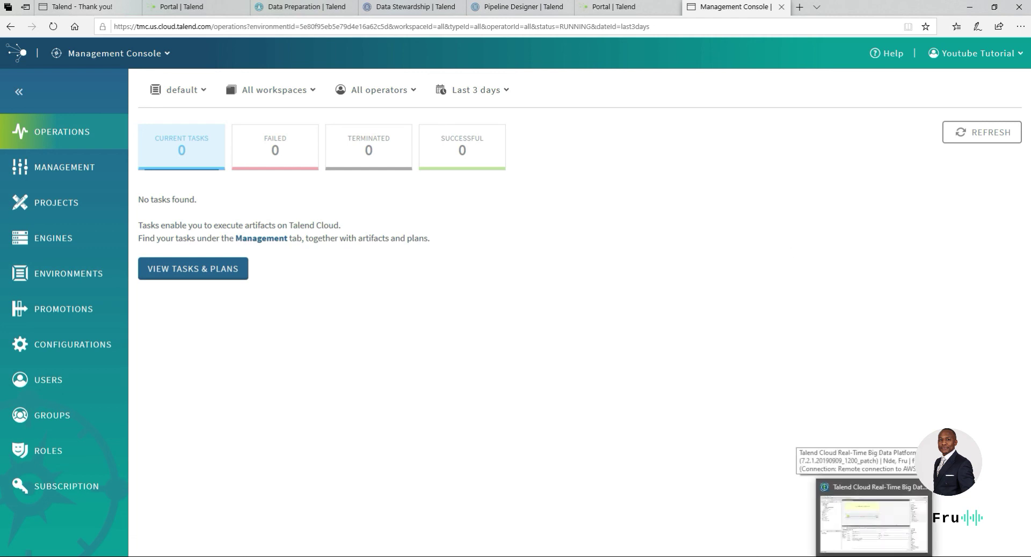
pyautogui.click(876, 532)
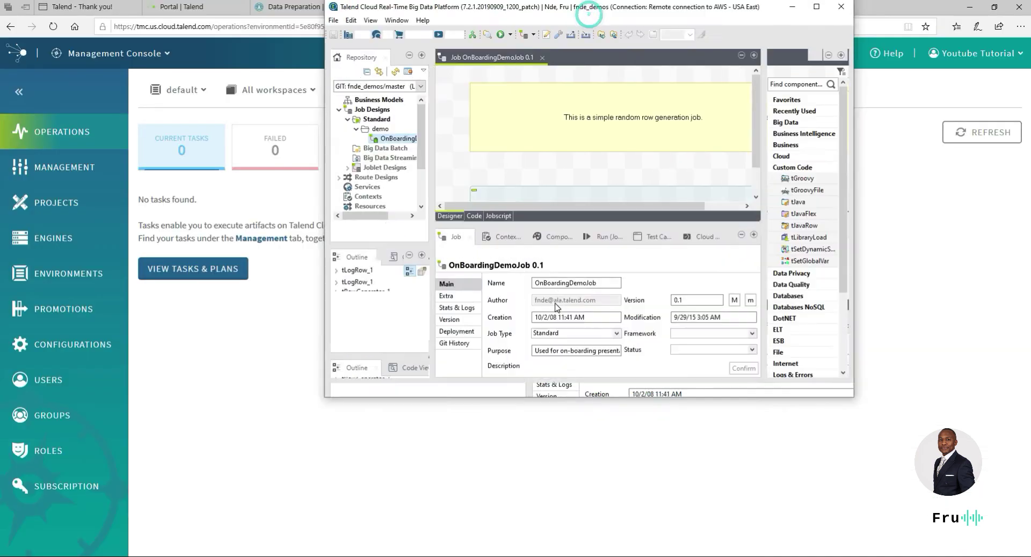
pyautogui.doubleClick(585, 8)
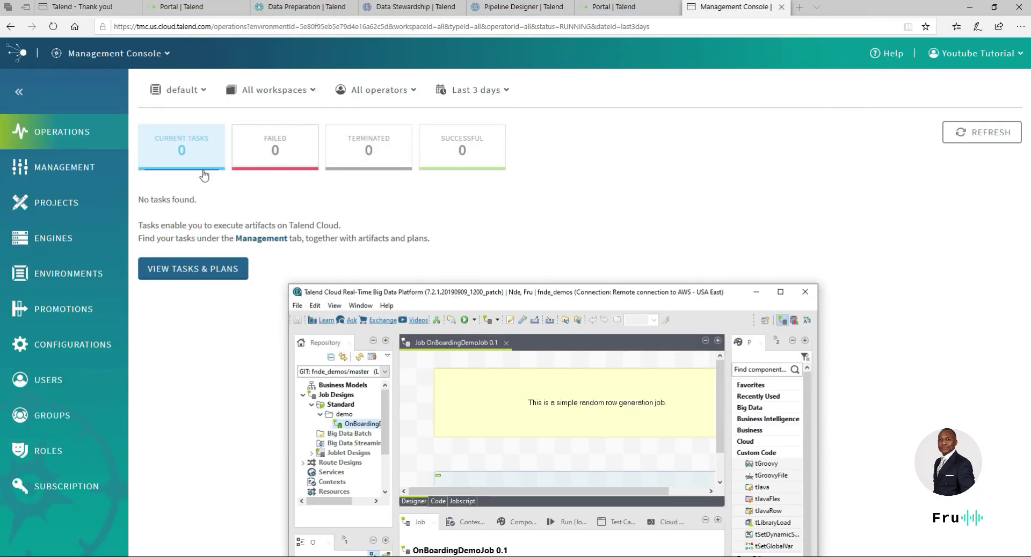
pyautogui.click(780, 292)
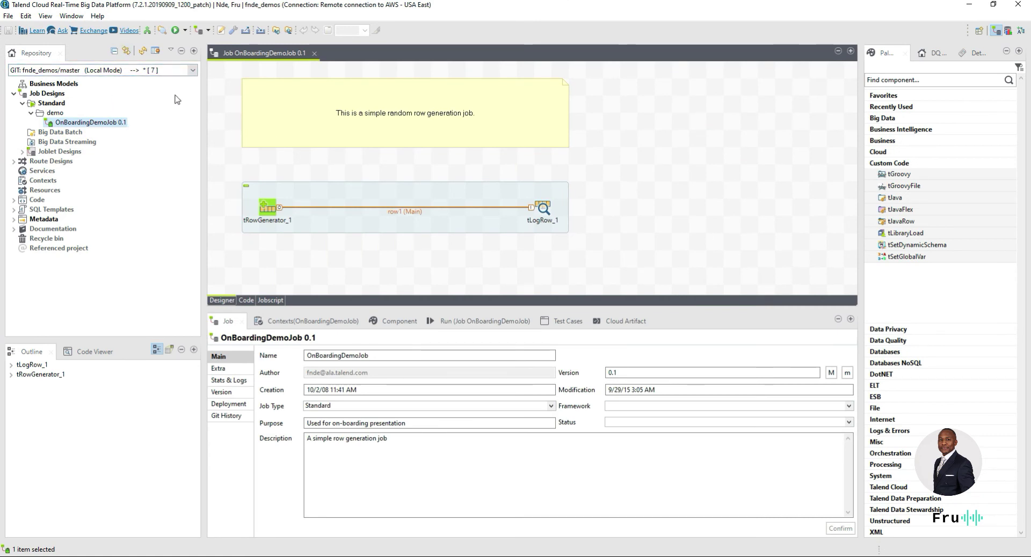
pyautogui.rightClick(116, 129)
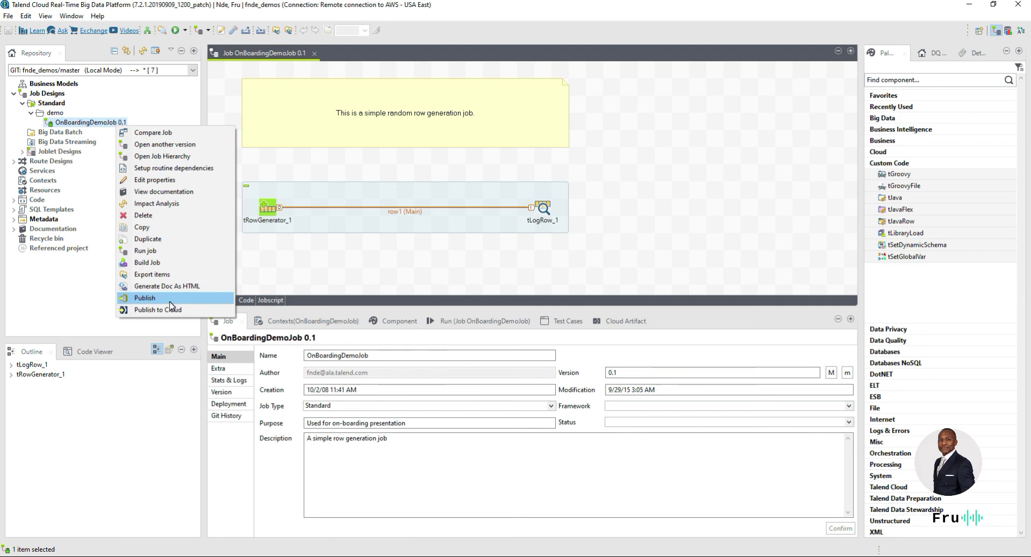
pyautogui.click(590, 228)
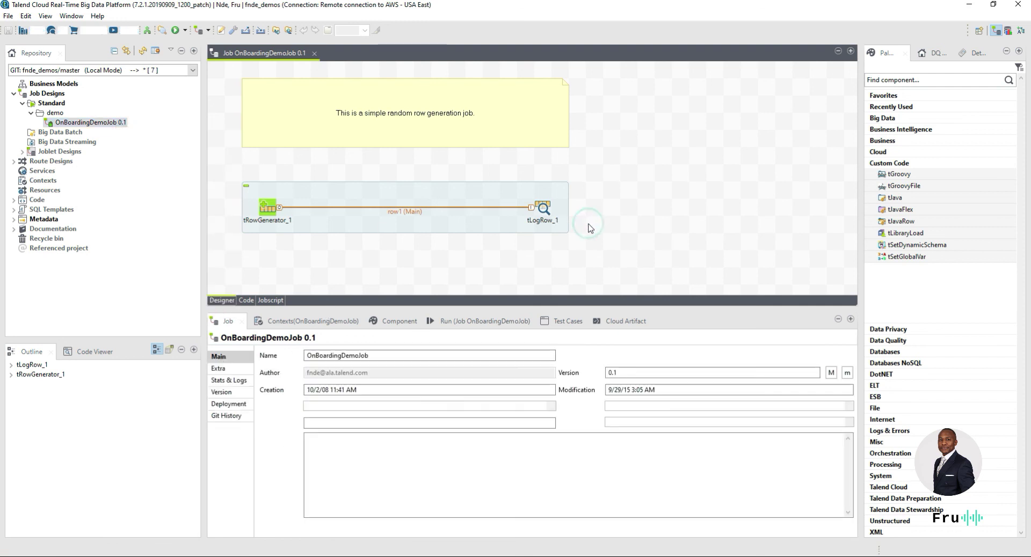